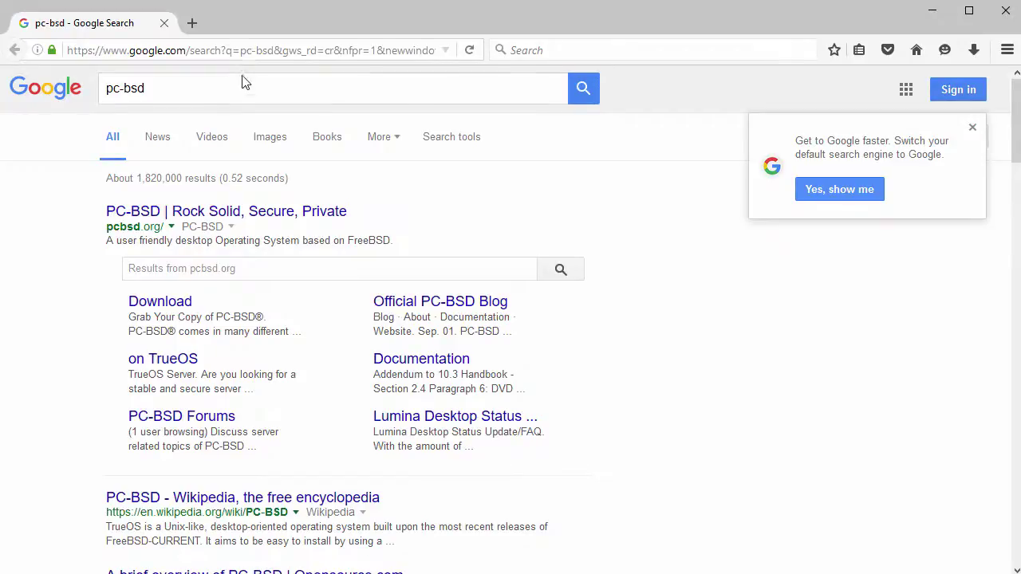
# Open the PC-BSD website from the search results and locate the desktop edition download
pyautogui.click(279, 211)
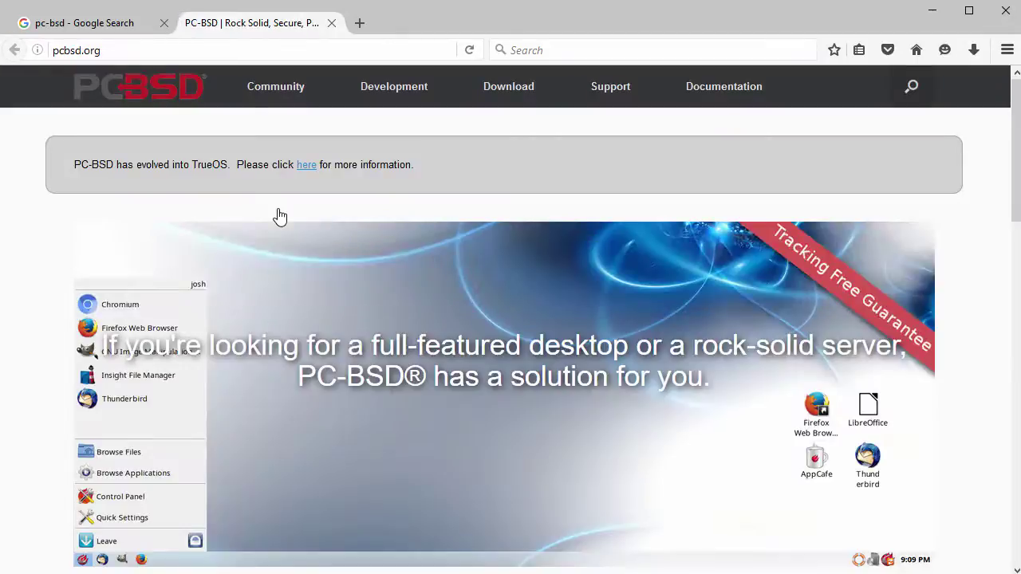
pyautogui.scroll(-3, 413, 270)
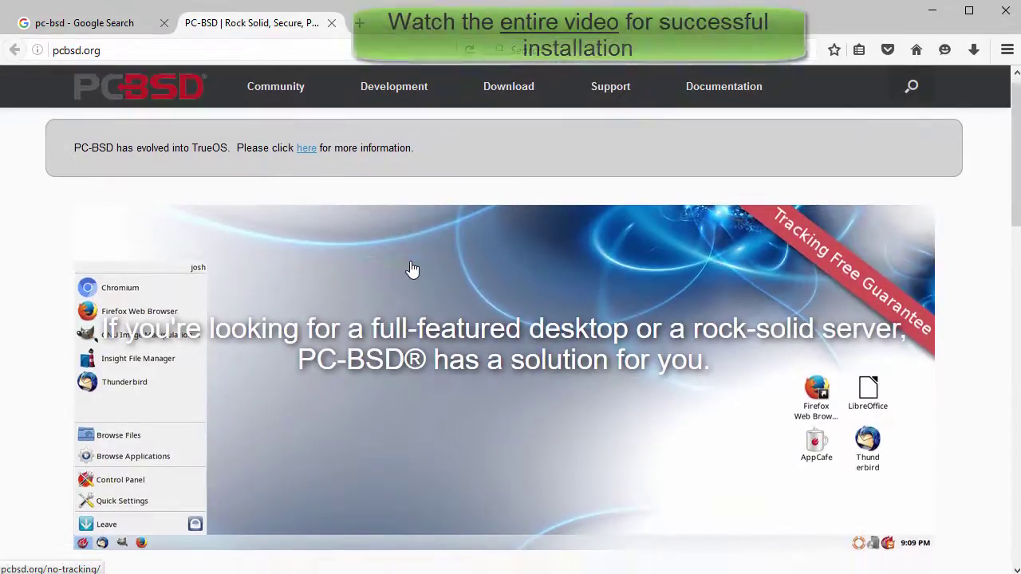
pyautogui.scroll(-9, 412, 269)
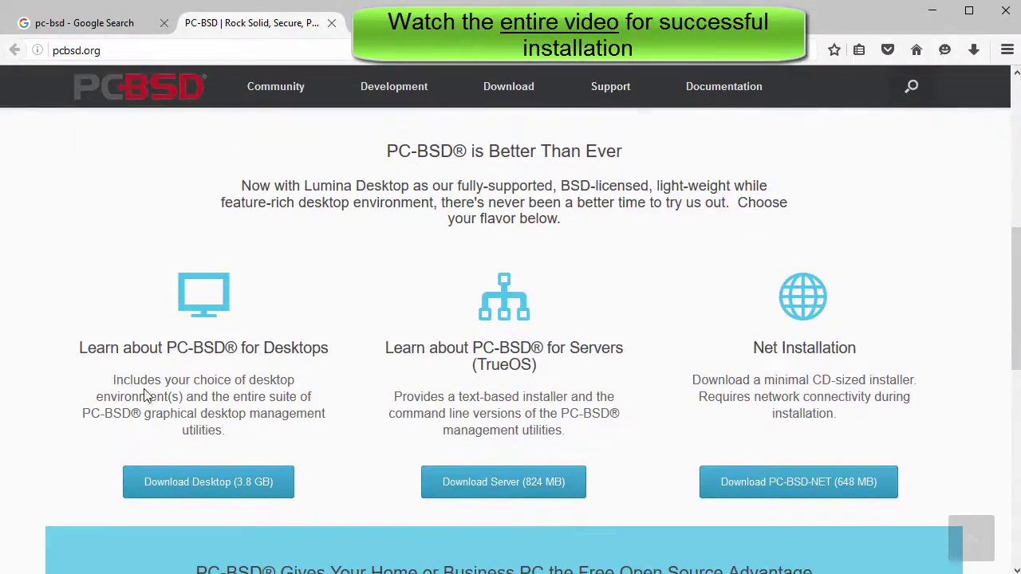
pyautogui.scroll(-3, 181, 396)
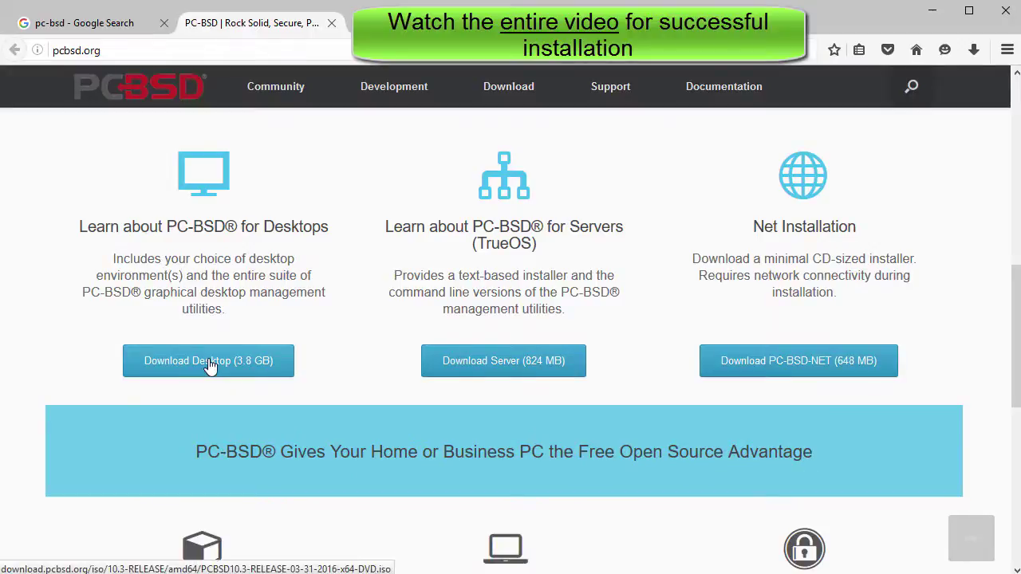
pyautogui.click(209, 364)
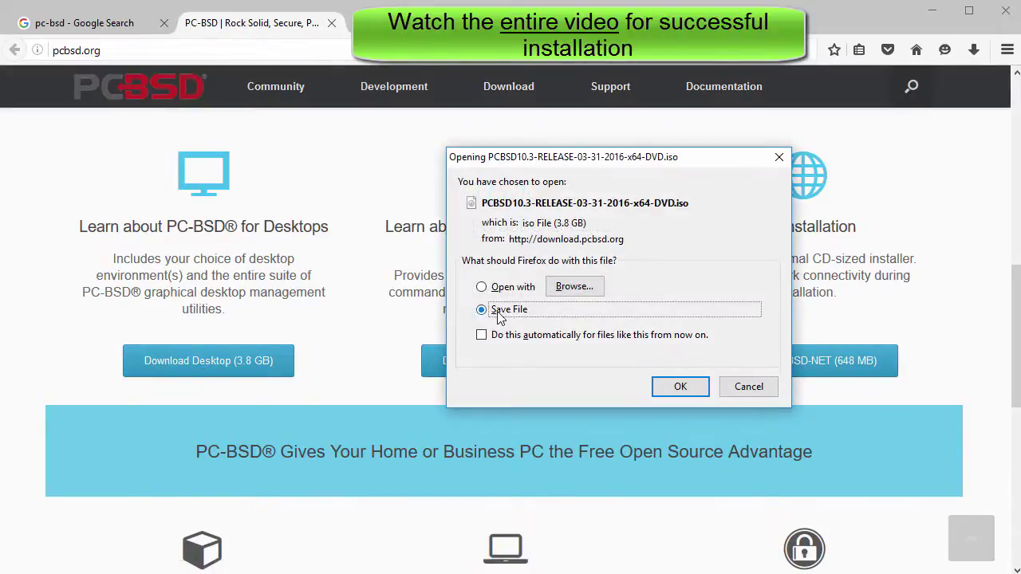
pyautogui.click(680, 387)
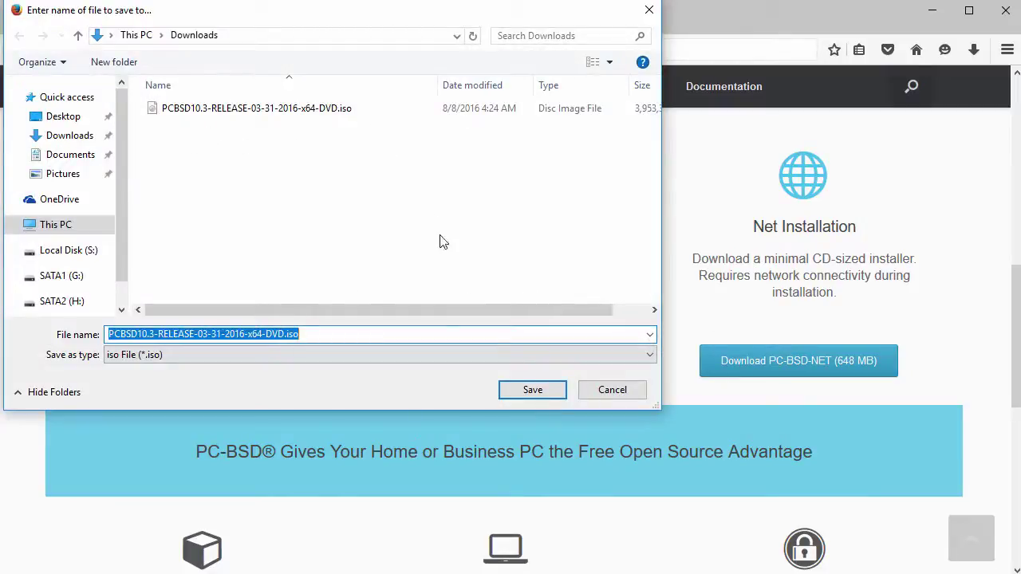
pyautogui.click(529, 387)
pyautogui.click(661, 358)
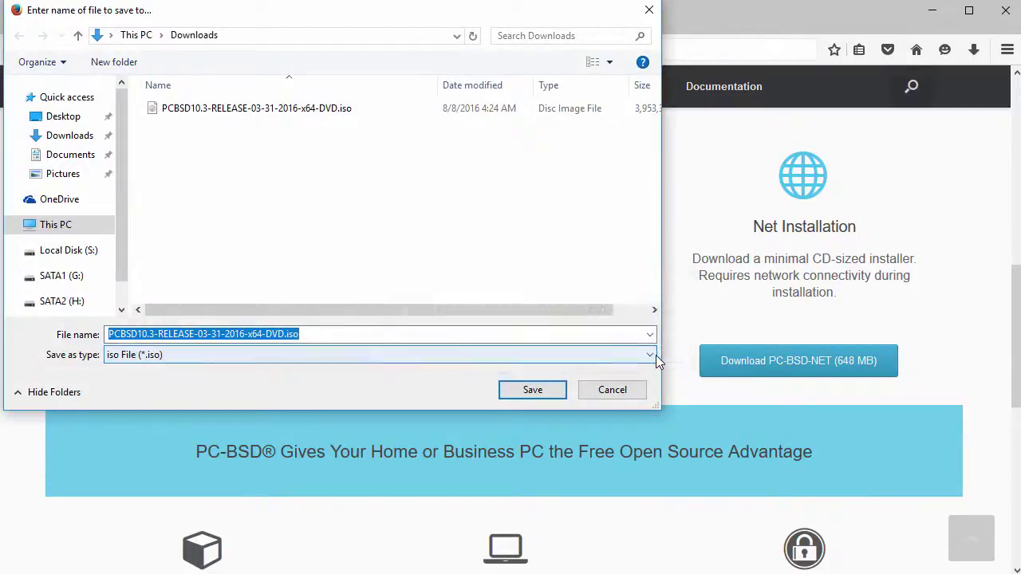
pyautogui.click(614, 389)
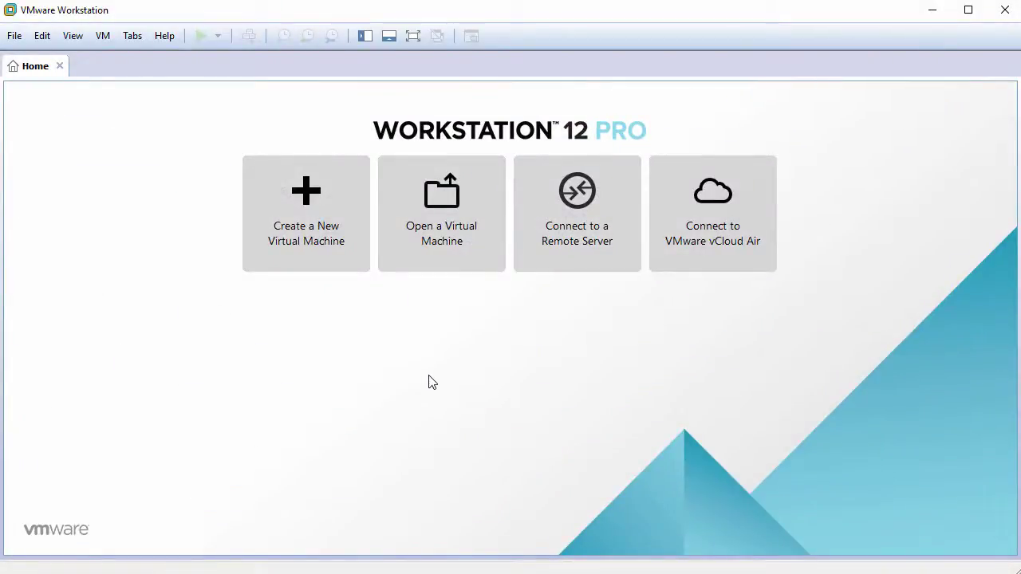
# In VMware Workstation, start a new typical virtual machine using PCBSD10.3-RELEASE-03-31-2016-x64-DVD.iso from Downloads as the installer disc image
pyautogui.click(335, 252)
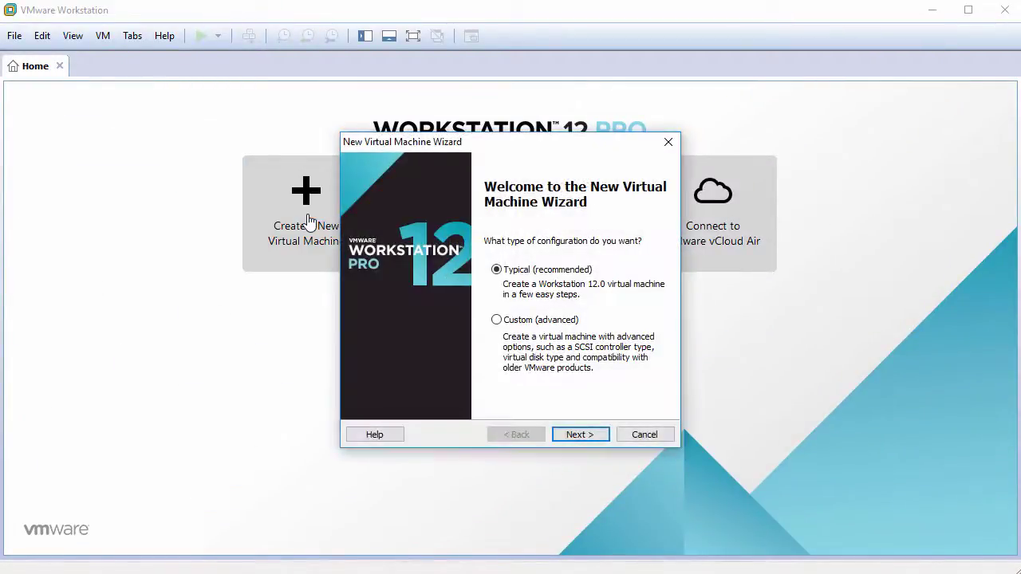
pyautogui.click(579, 433)
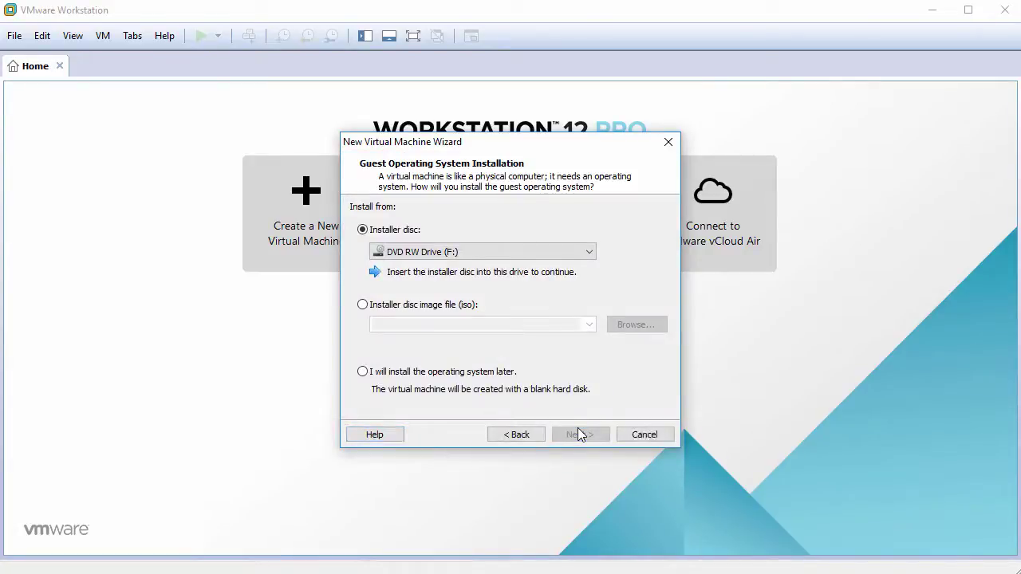
pyautogui.click(364, 308)
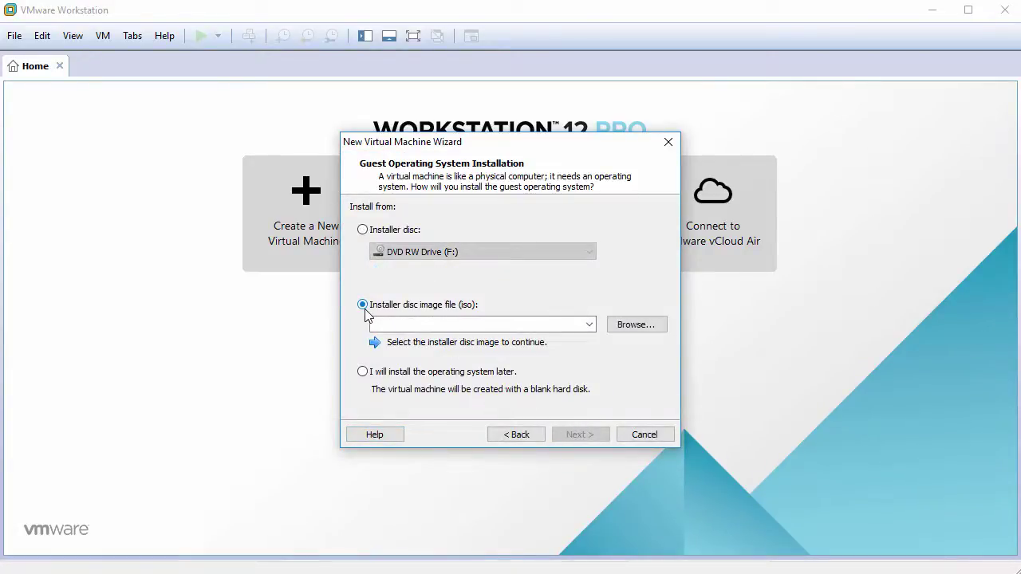
pyautogui.click(638, 326)
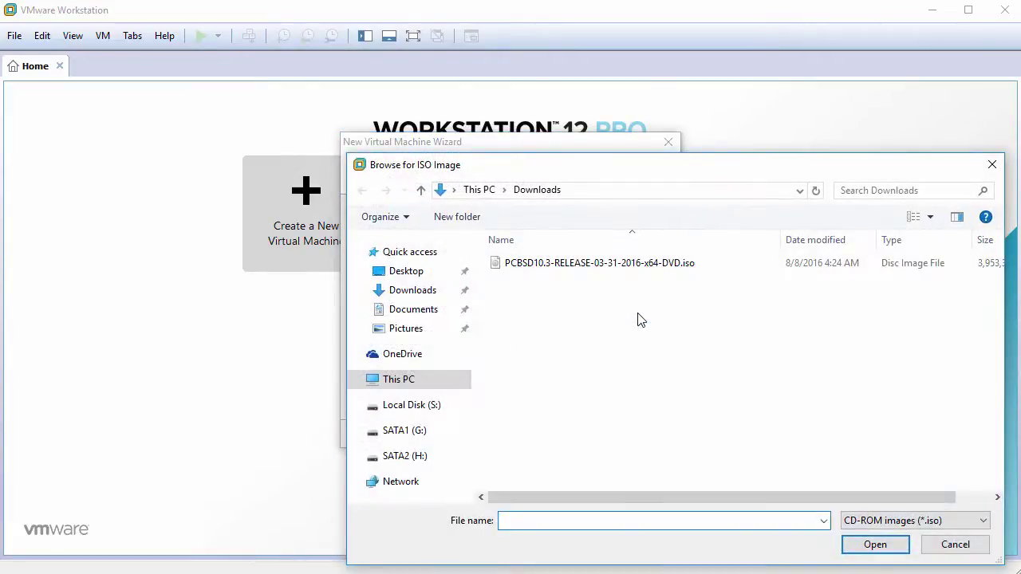
pyautogui.click(644, 270)
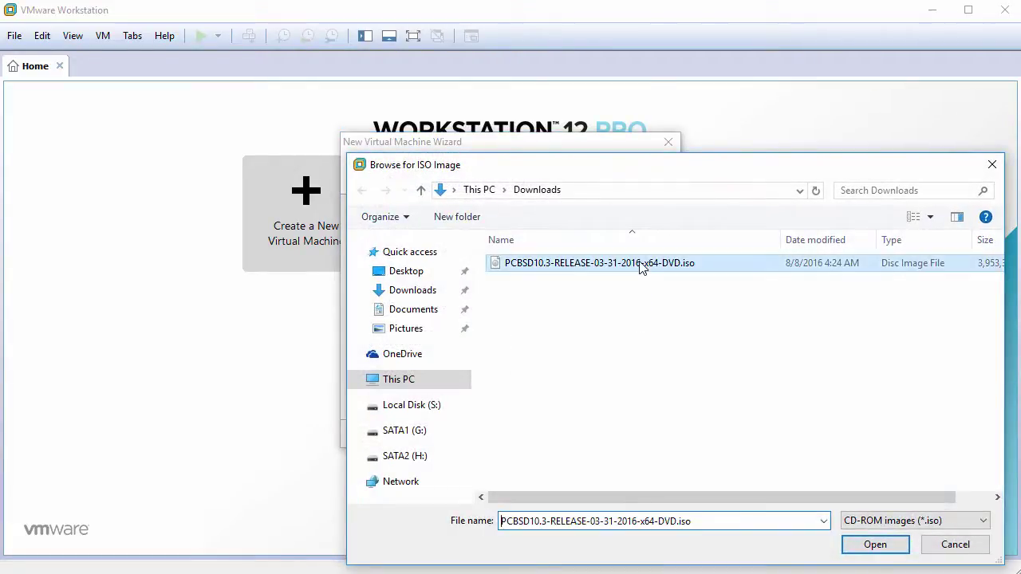
pyautogui.click(873, 547)
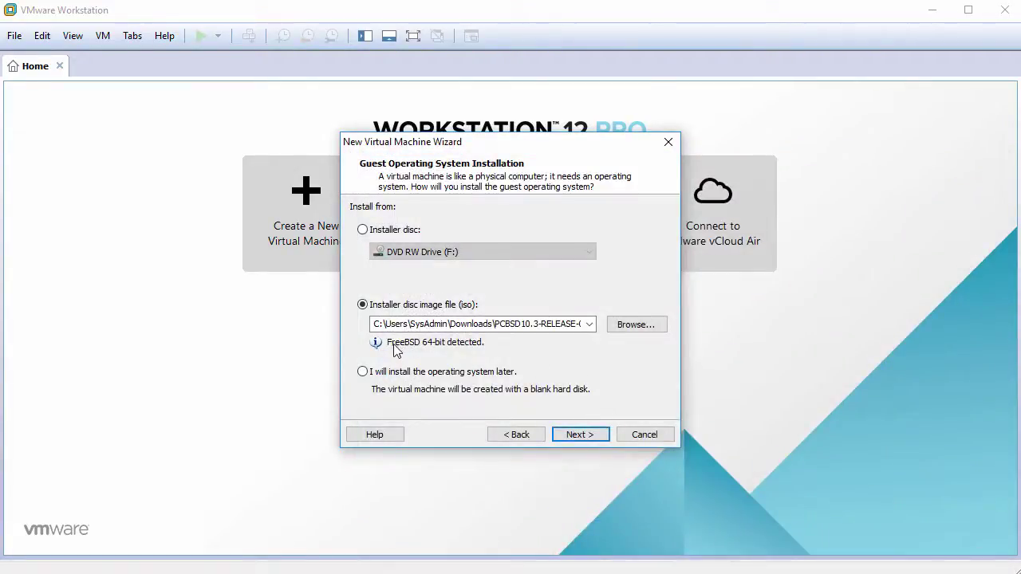
pyautogui.click(583, 436)
# Name the virtual machine PC-BSD10.3 and give it a 60 GB virtual disk stored as a single file
pyautogui.write('PC')
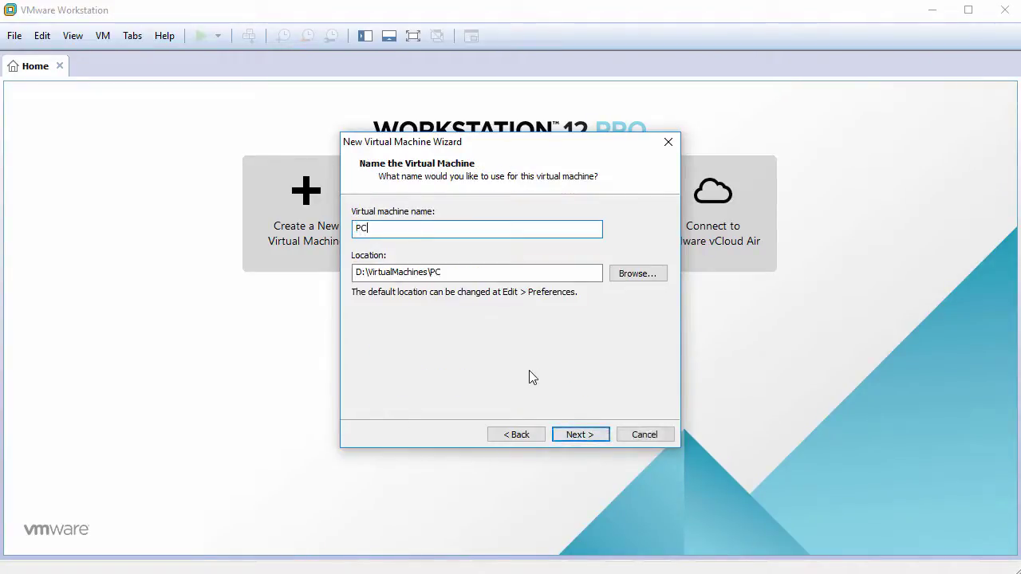
pyautogui.write('-BSD10.3')
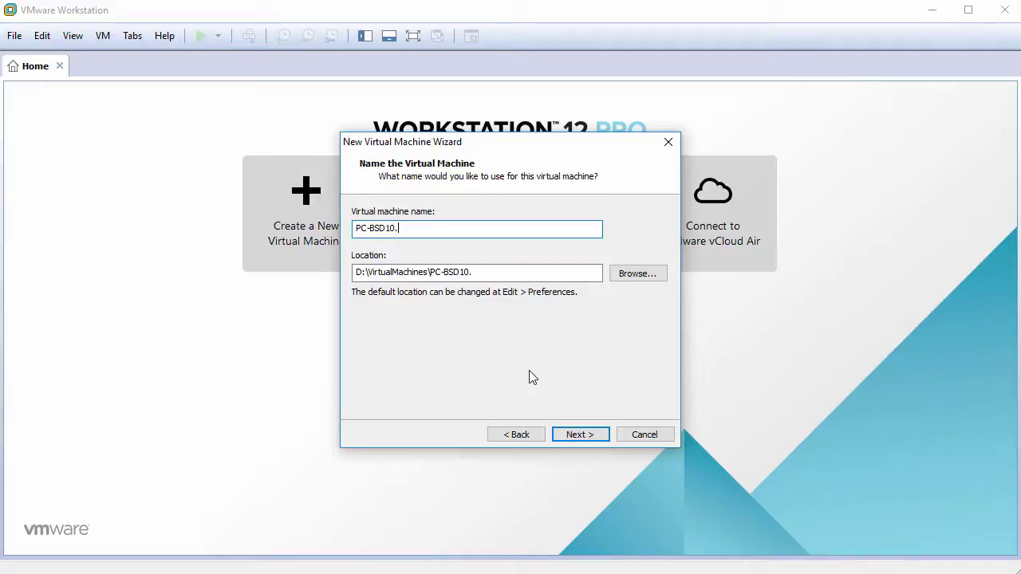
pyautogui.click(586, 434)
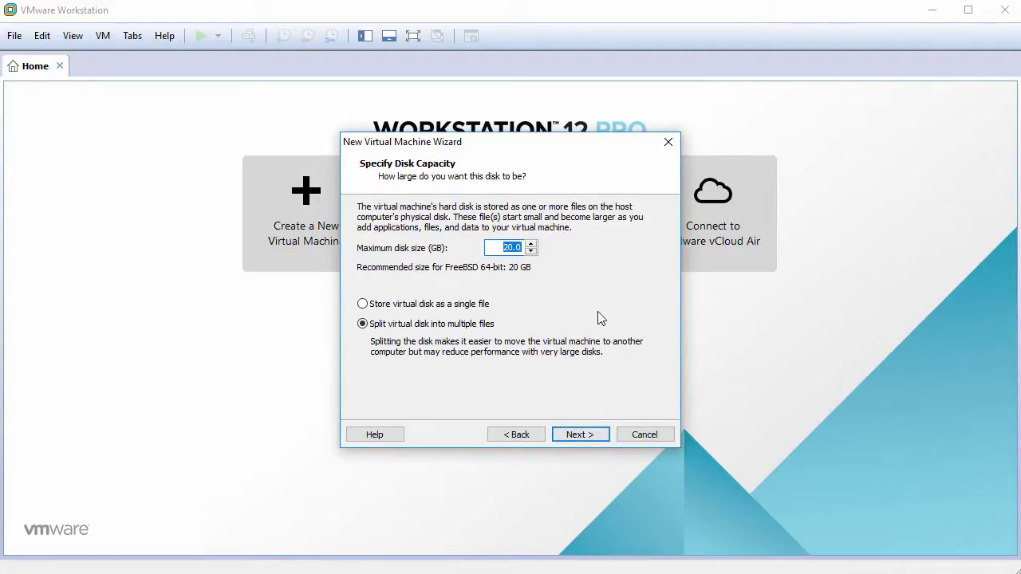
pyautogui.write('60')
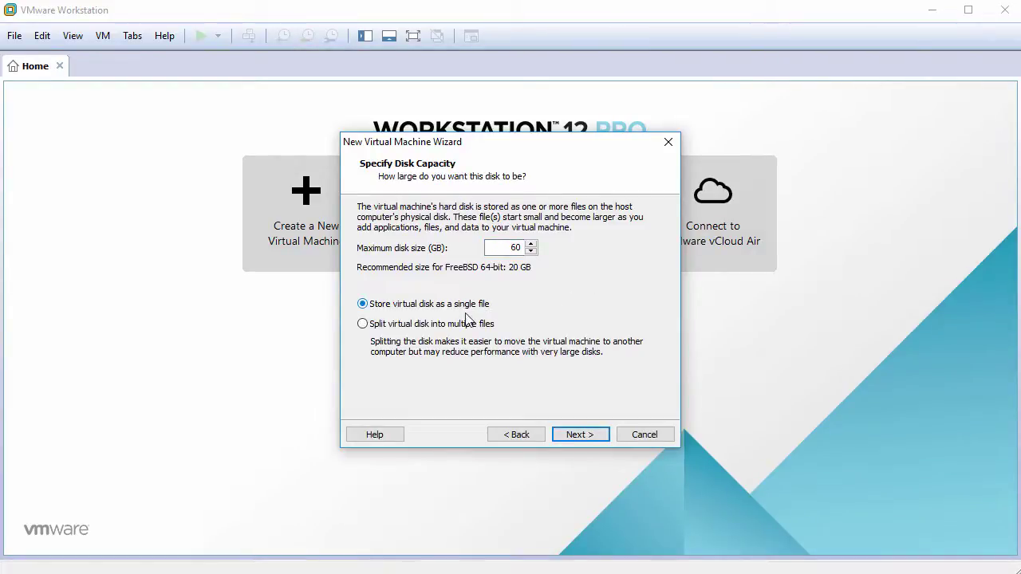
pyautogui.click(580, 433)
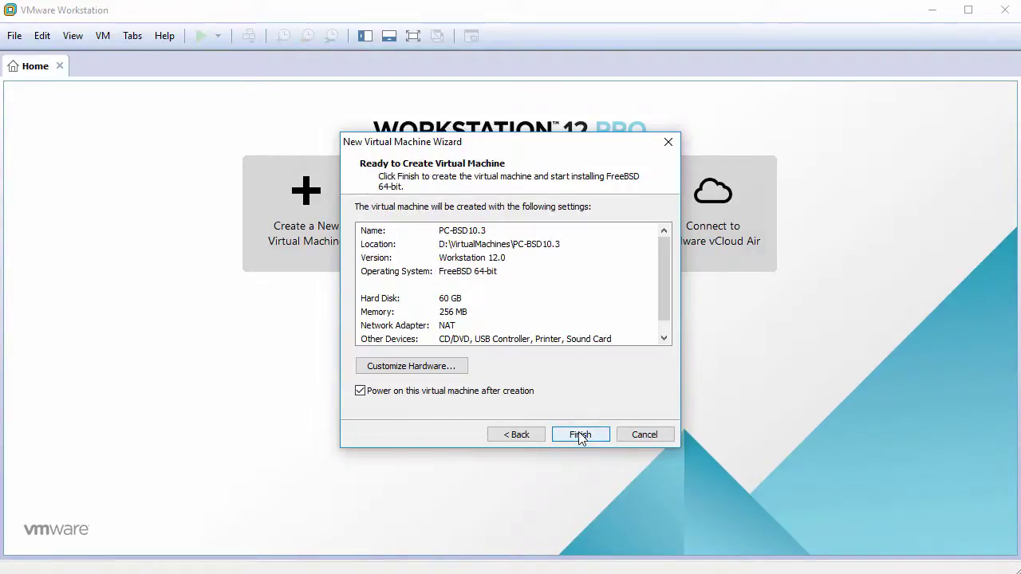
# Customize the virtual machine's hardware with 2048 MB of memory and 2 cores per processor
pyautogui.click(431, 367)
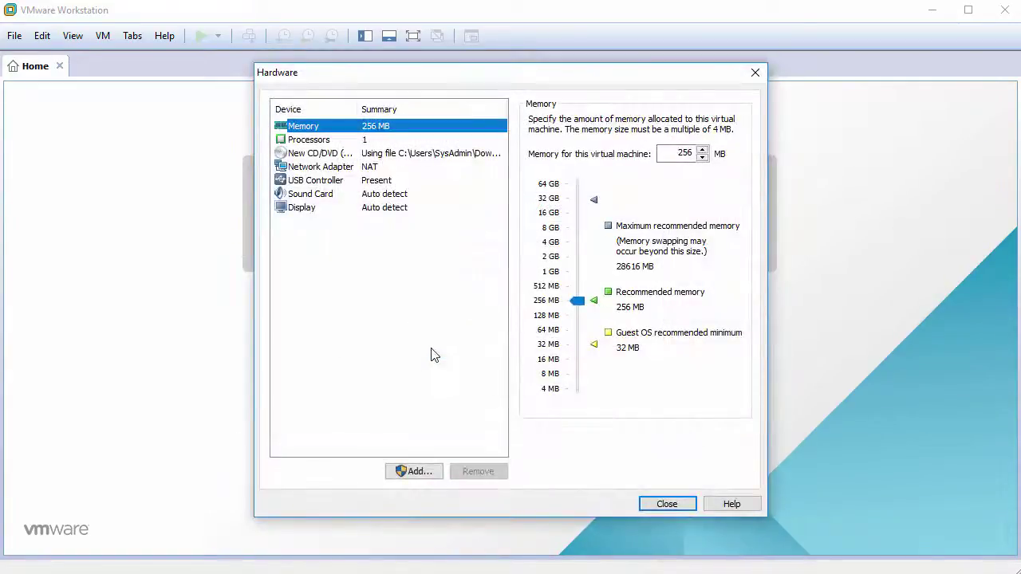
pyautogui.doubleClick(661, 153)
pyautogui.write('2048')
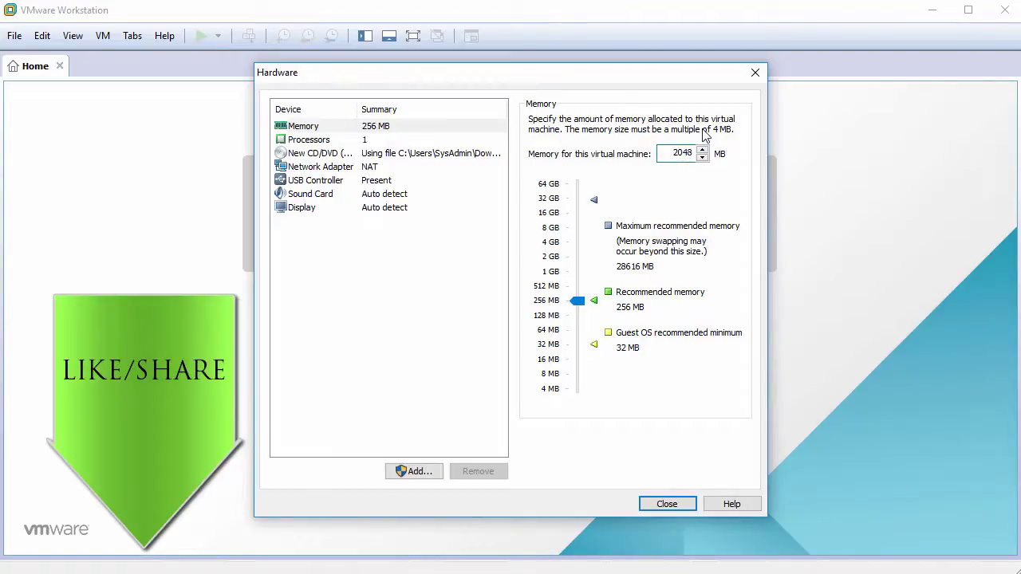
pyautogui.click(329, 145)
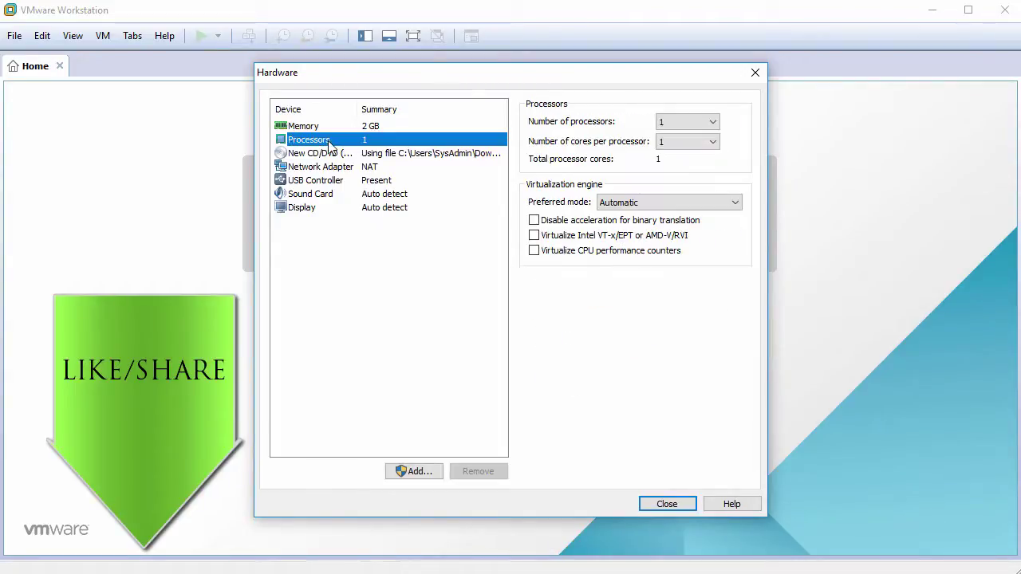
pyautogui.click(674, 141)
pyautogui.click(674, 166)
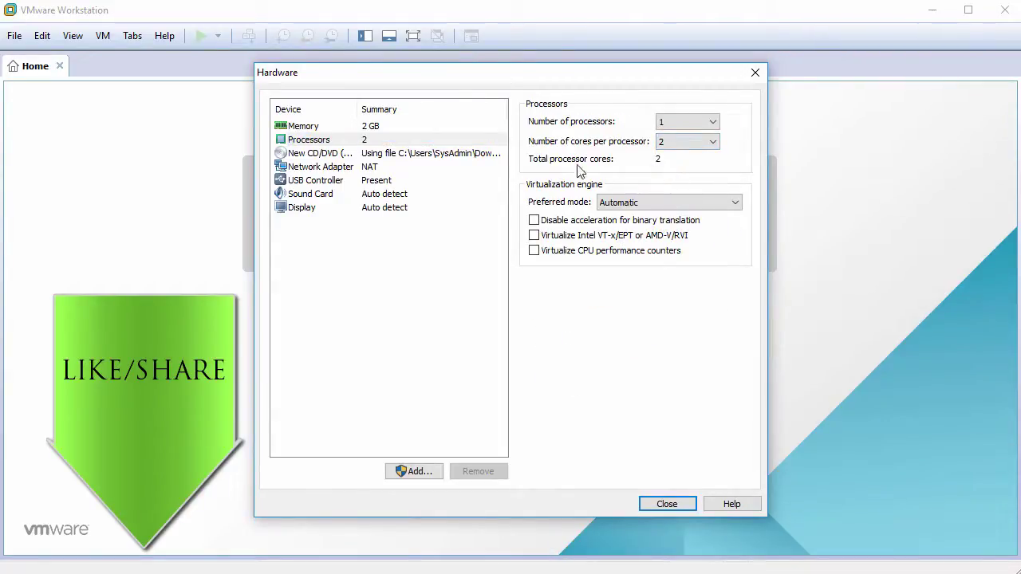
# Remove the USB controller and the sound card from the virtual machine and finish the hardware customization
pyautogui.click(347, 179)
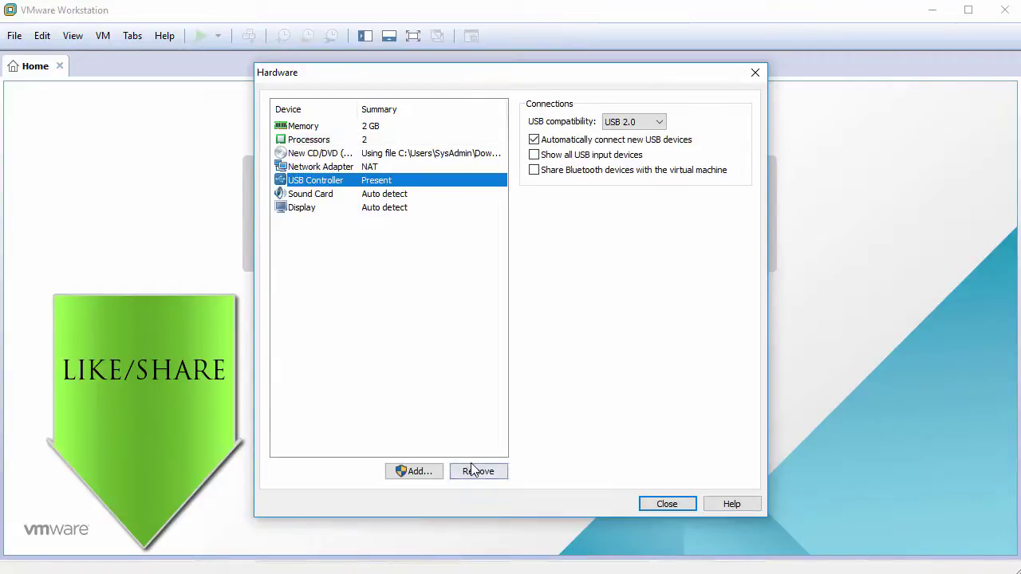
pyautogui.click(475, 469)
pyautogui.click(476, 470)
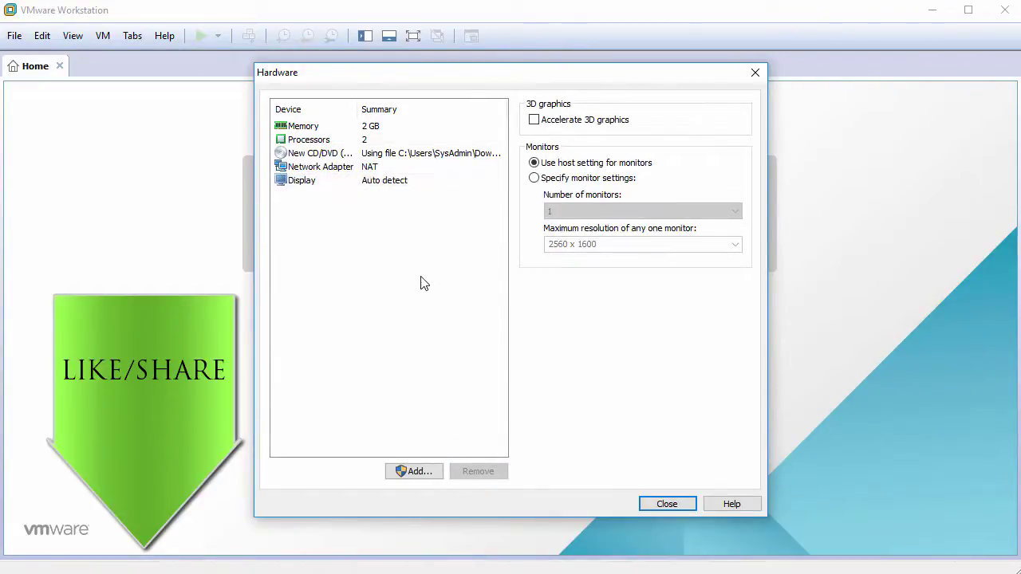
pyautogui.click(668, 503)
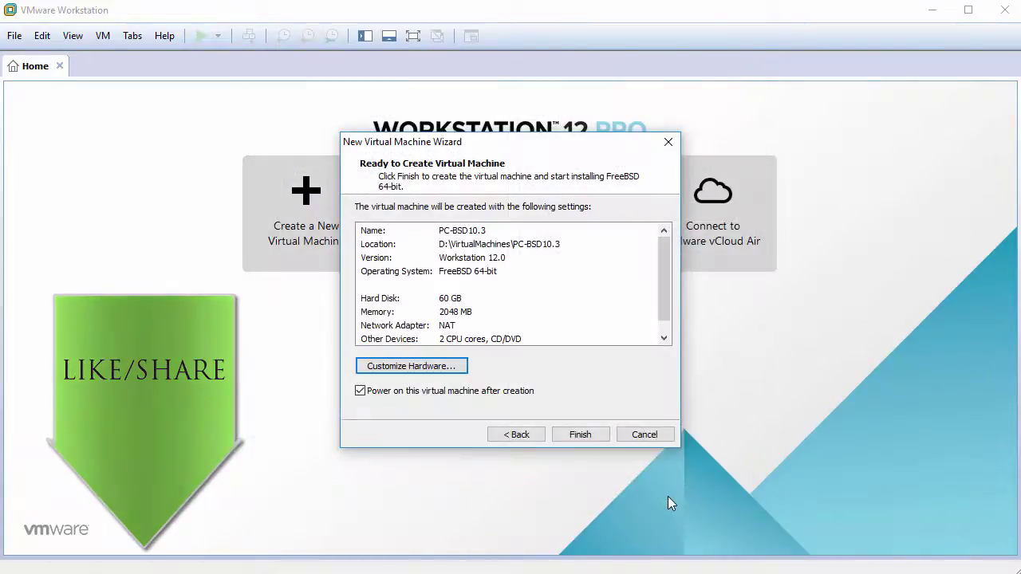
# Create and power on the virtual machine, and boot the PC-BSD installer in multi-user mode
pyautogui.click(580, 434)
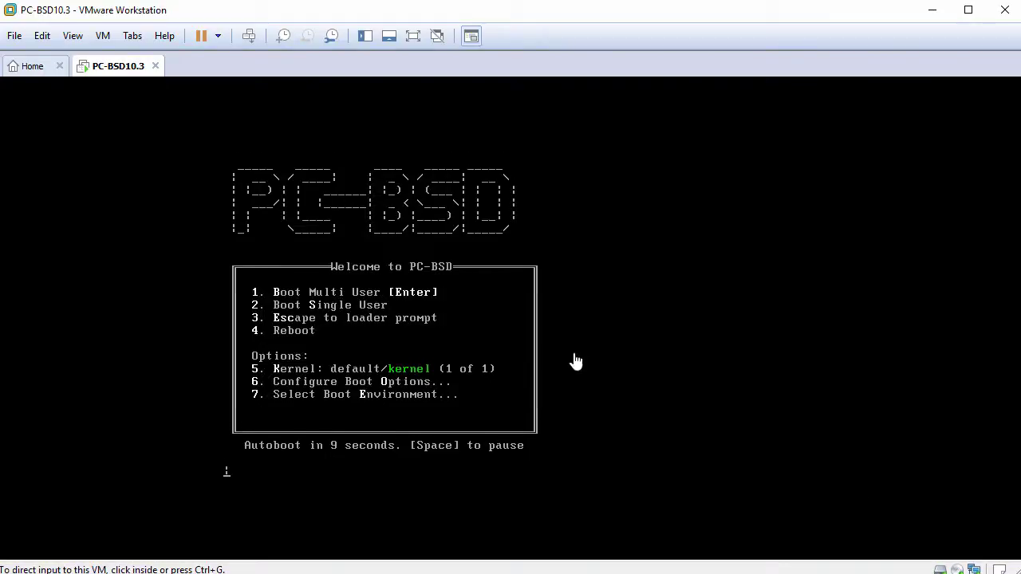
pyautogui.click(576, 361)
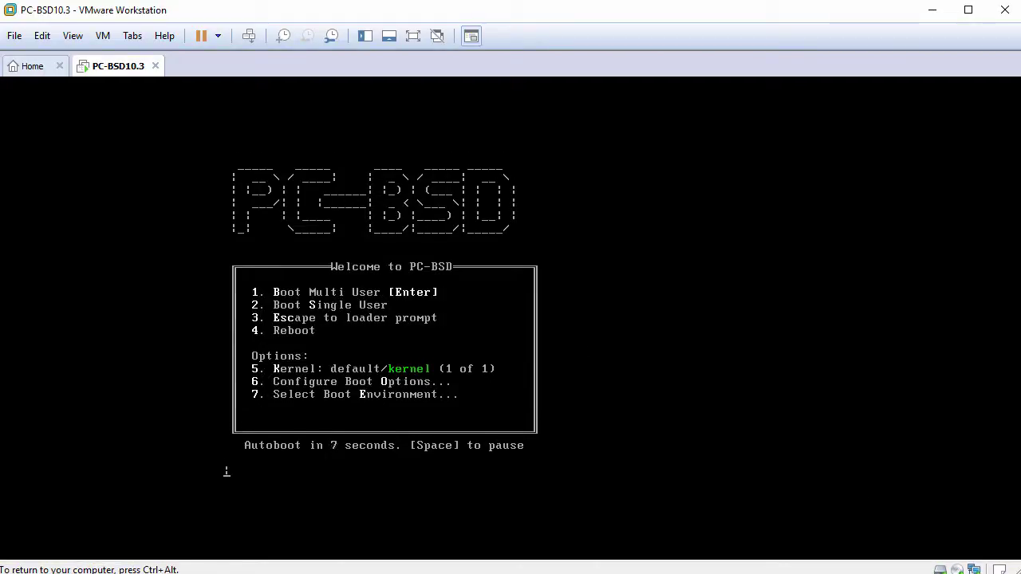
pyautogui.press('Return')
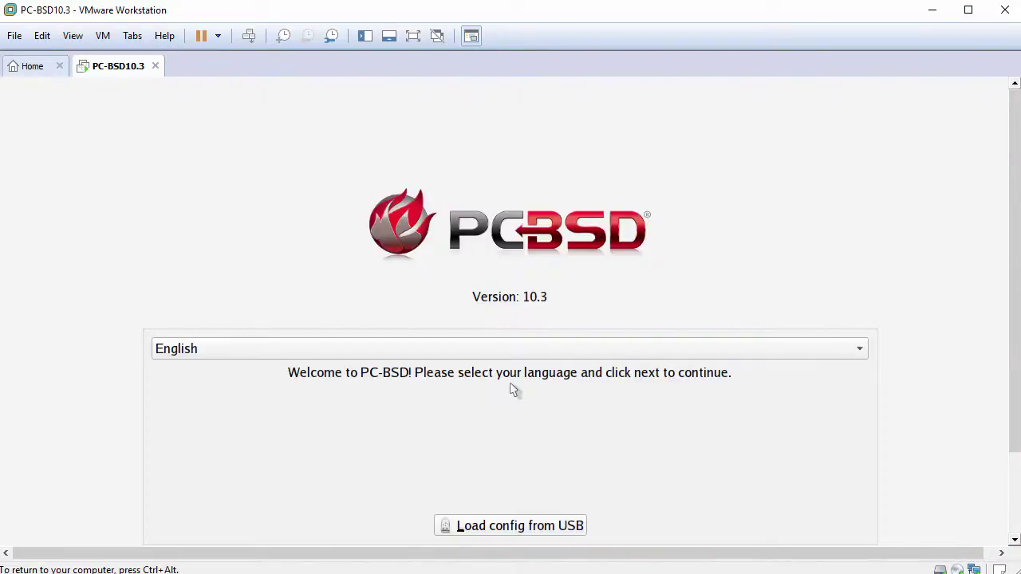
# Keep English as the installer language and continue to the package selection page
pyautogui.hotkey('ctrl', 'alt')
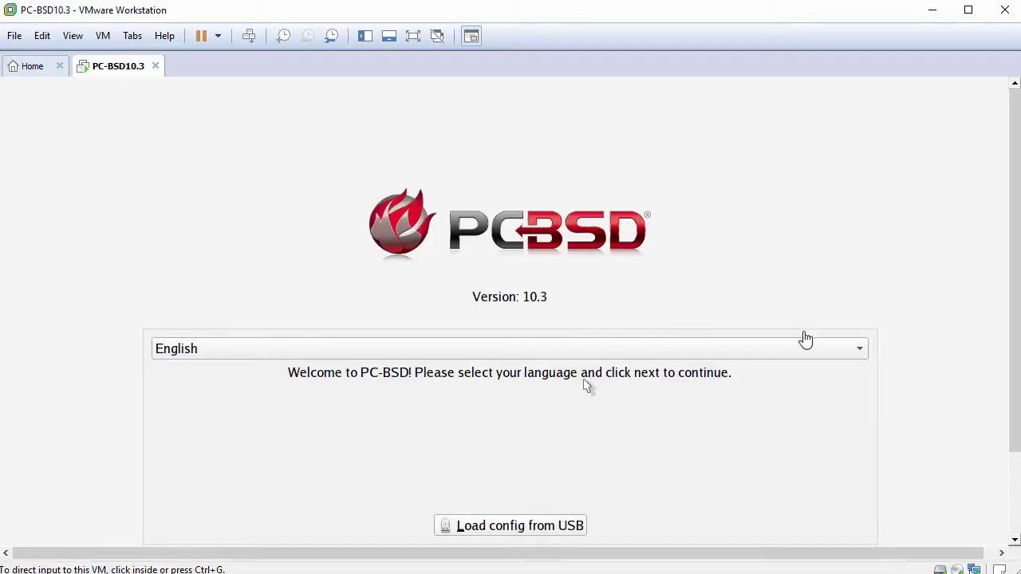
pyautogui.moveTo(1014, 321); pyautogui.dragTo(1009, 433)
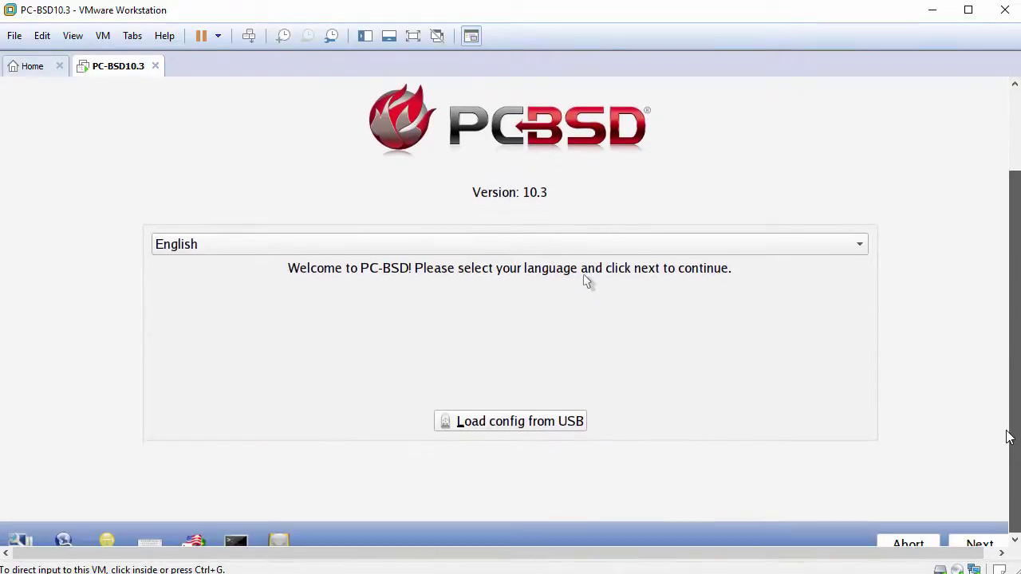
pyautogui.moveTo(869, 555); pyautogui.dragTo(911, 556)
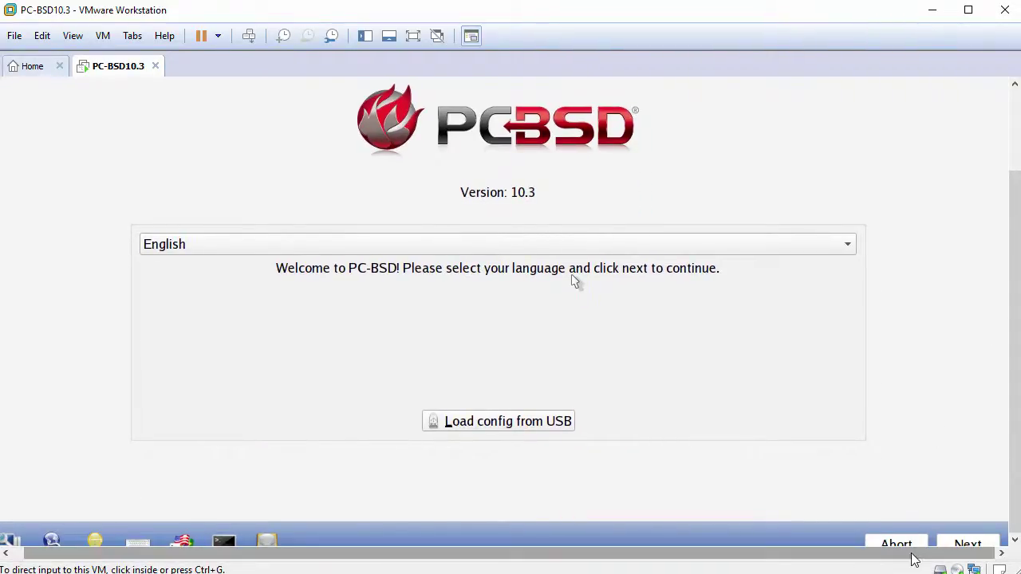
pyautogui.click(697, 412)
pyautogui.click(542, 252)
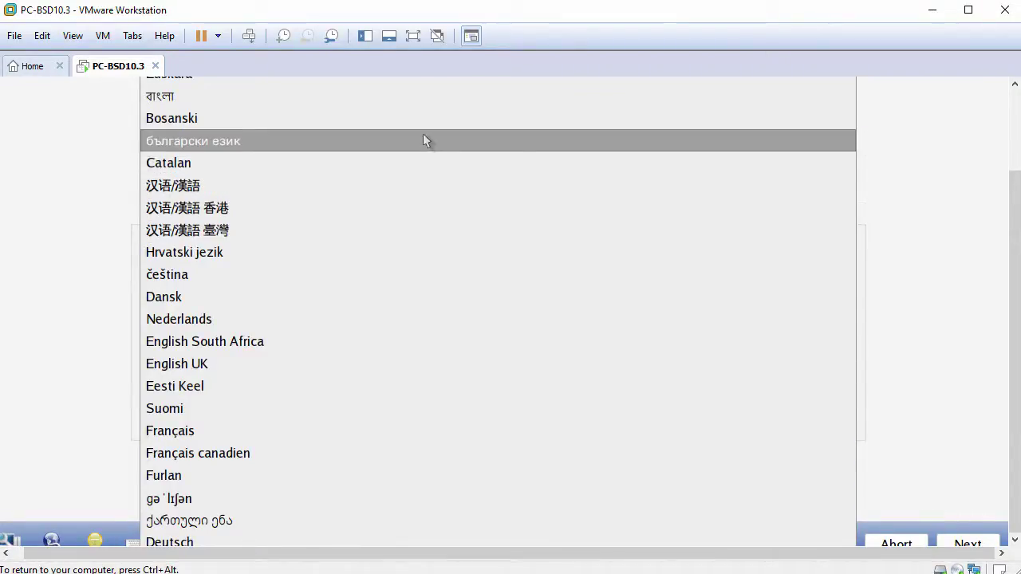
pyautogui.press('Escape')
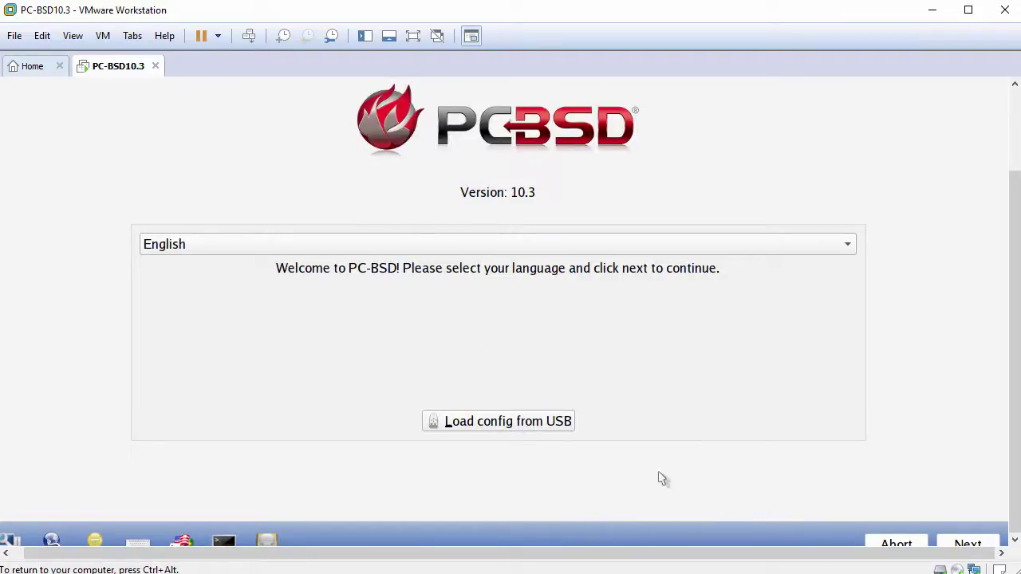
pyautogui.click(968, 544)
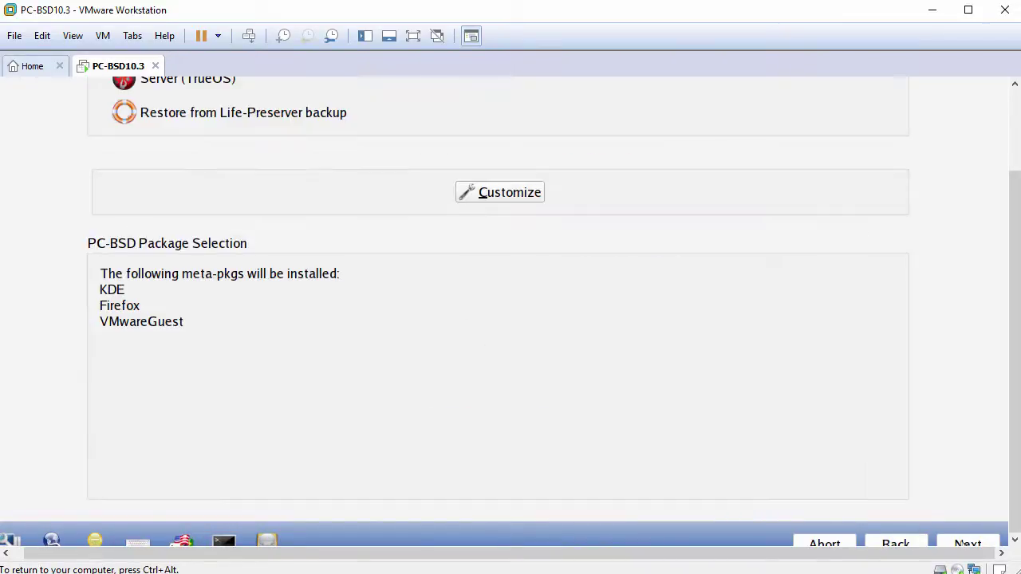
# Open the system package customization for the Desktop (PC-BSD) installation
pyautogui.hotkey('ctrl', 'alt')
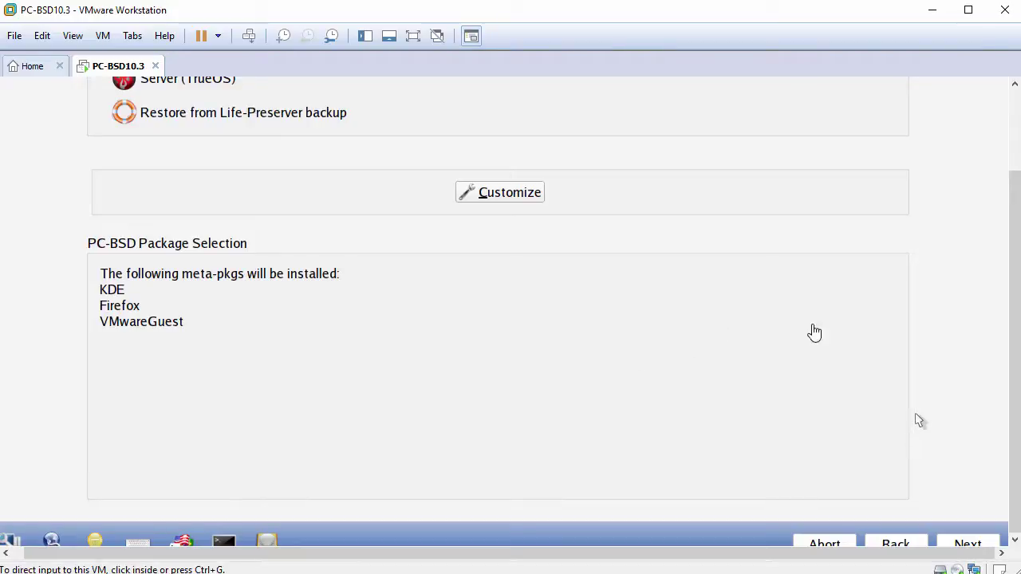
pyautogui.moveTo(1015, 277); pyautogui.dragTo(1018, 176)
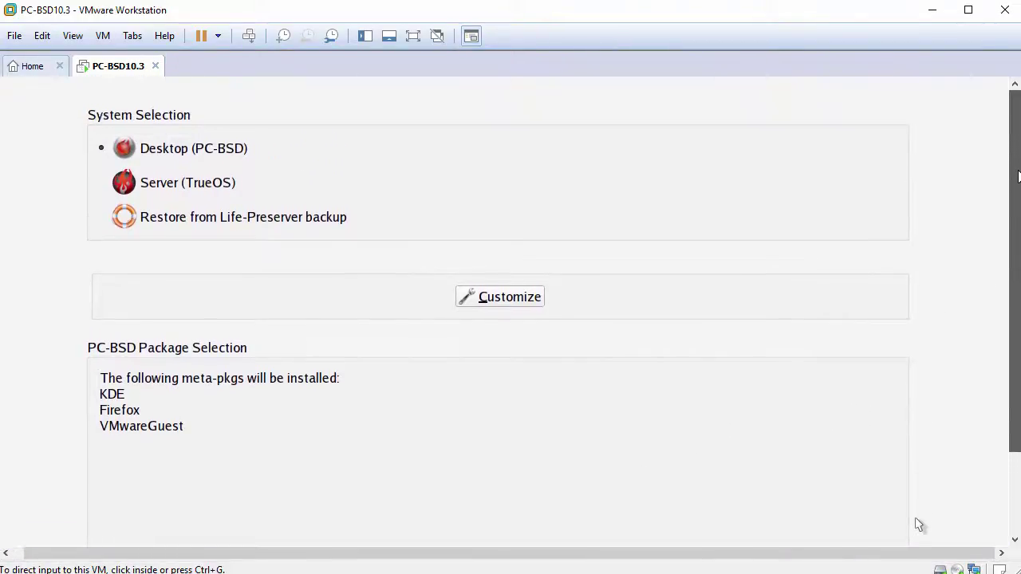
pyautogui.click(452, 188)
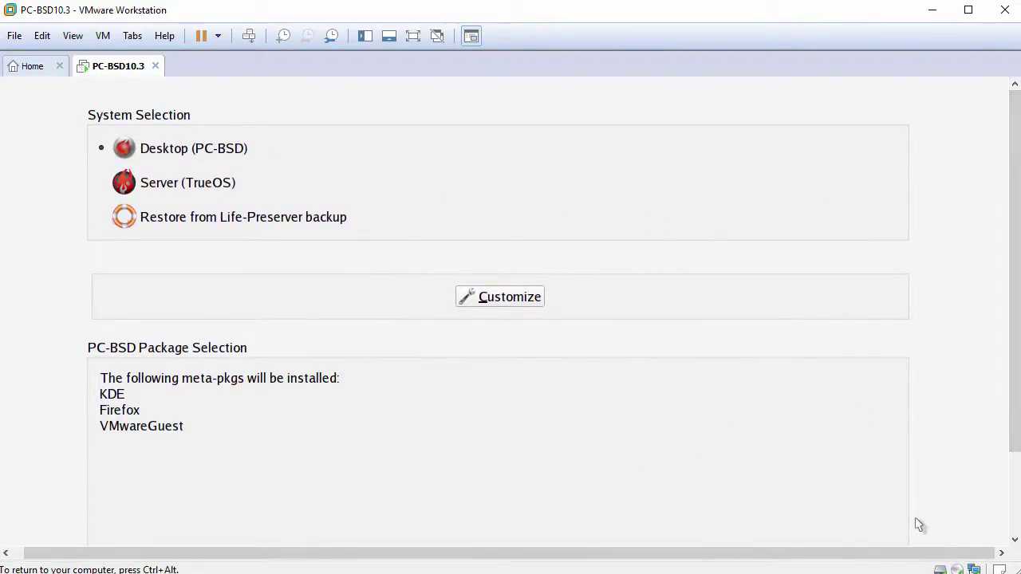
pyautogui.click(504, 298)
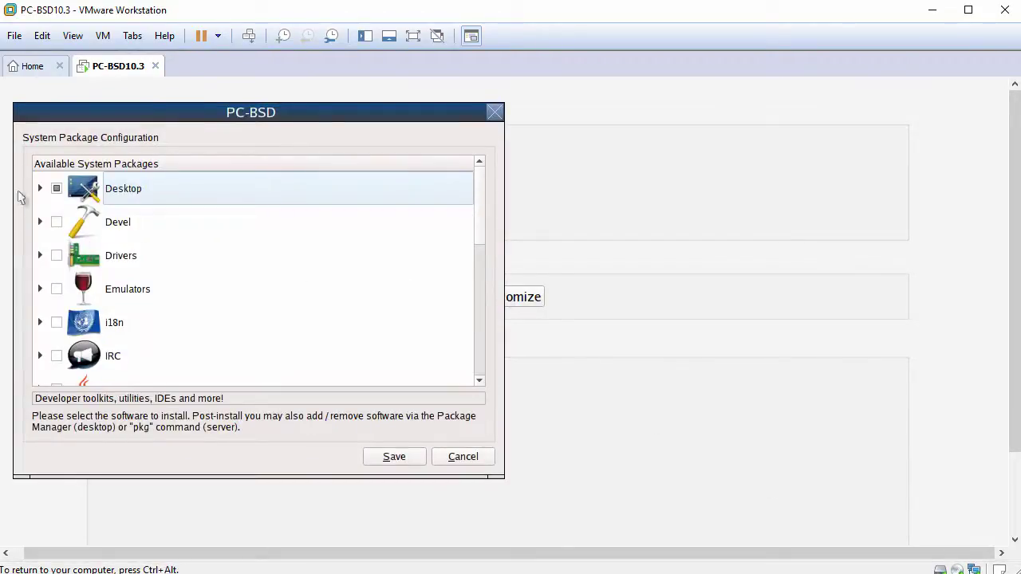
# Examine the desktop environments offered in the Desktop package category
pyautogui.click(40, 190)
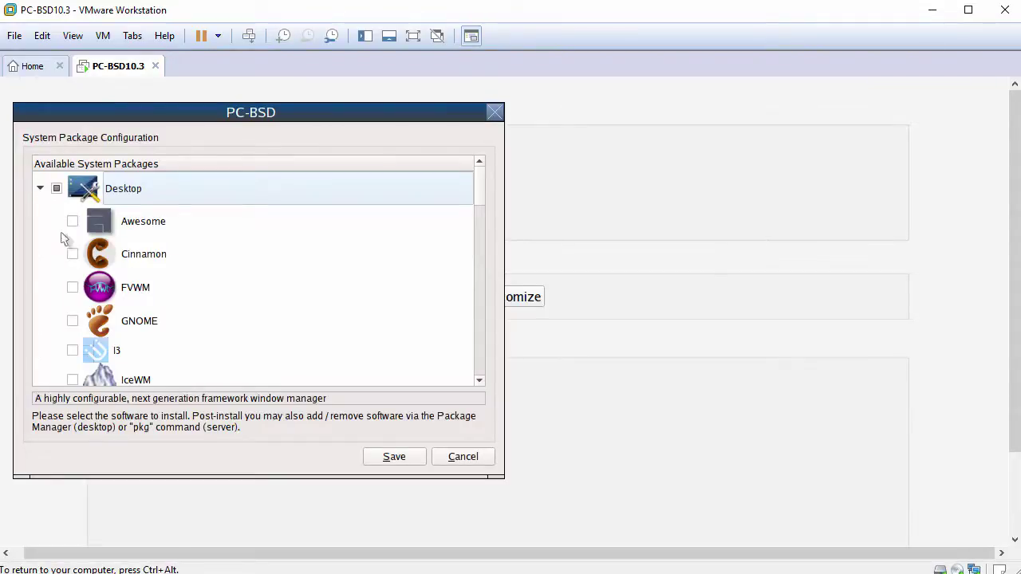
pyautogui.scroll(-1, 65, 239)
pyautogui.scroll(-1, 50, 270)
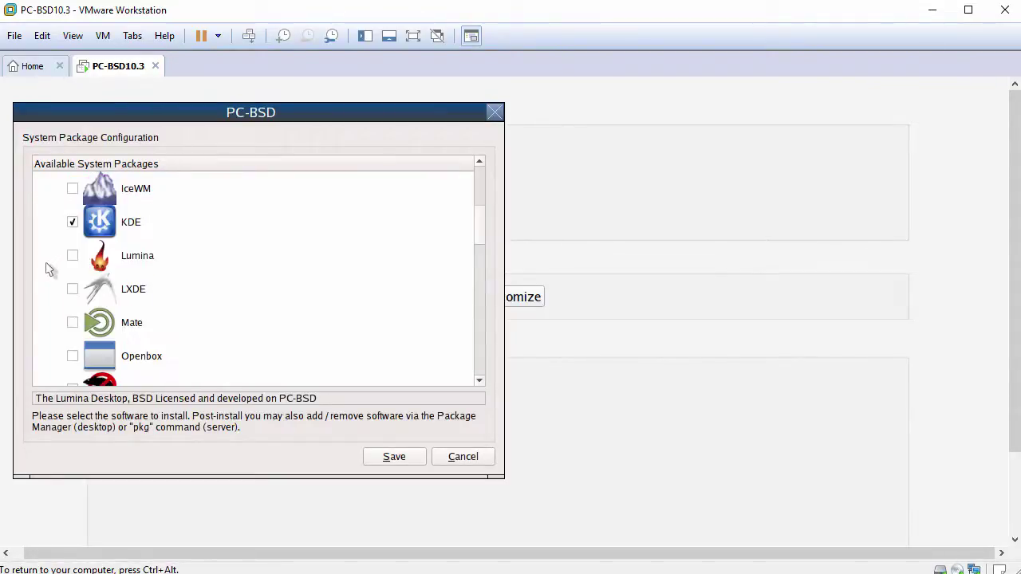
pyautogui.scroll(-1, 50, 269)
pyautogui.scroll(-1, 50, 270)
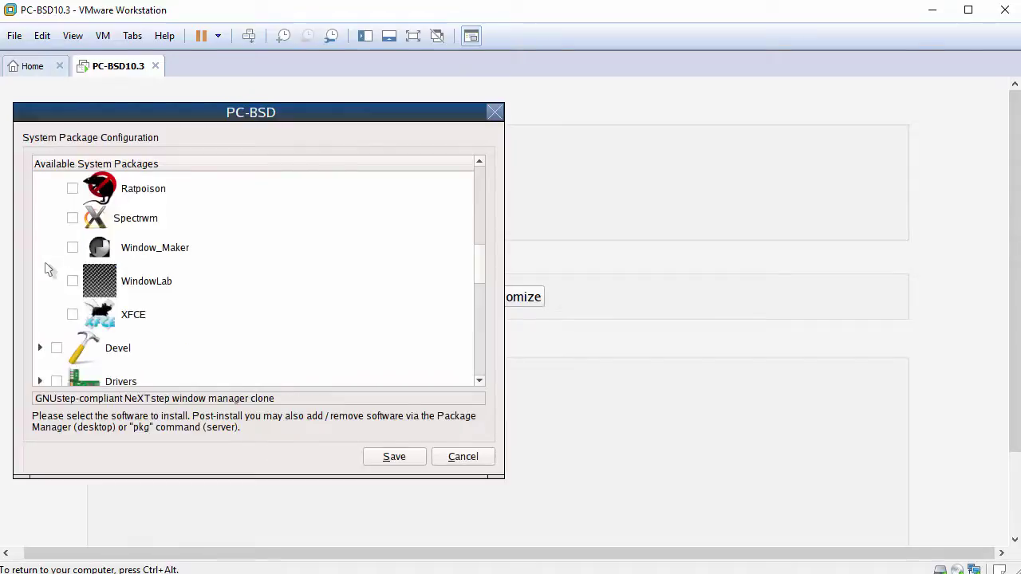
pyautogui.scroll(-2, 49, 269)
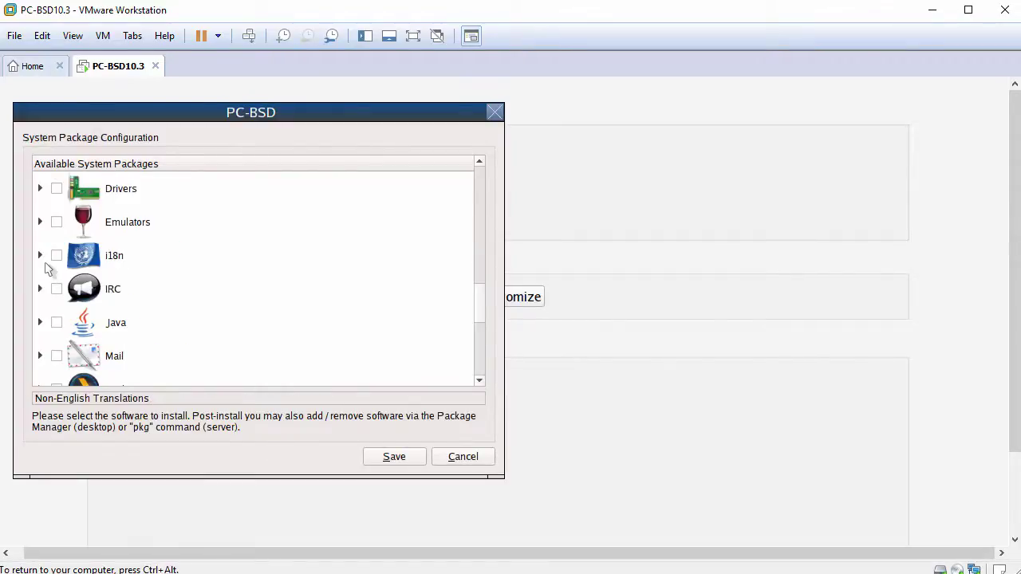
pyautogui.scroll(5, 49, 270)
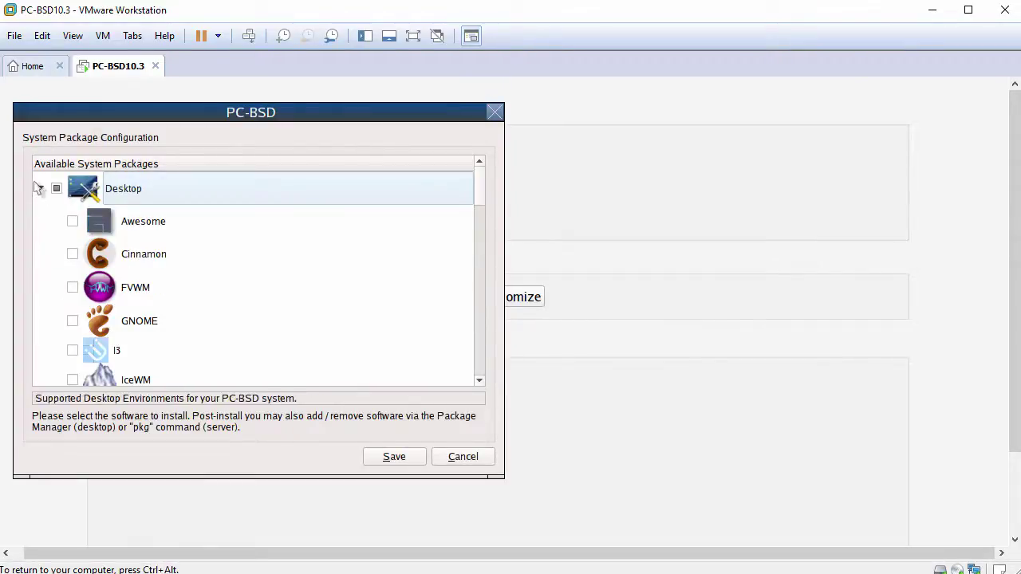
pyautogui.click(38, 188)
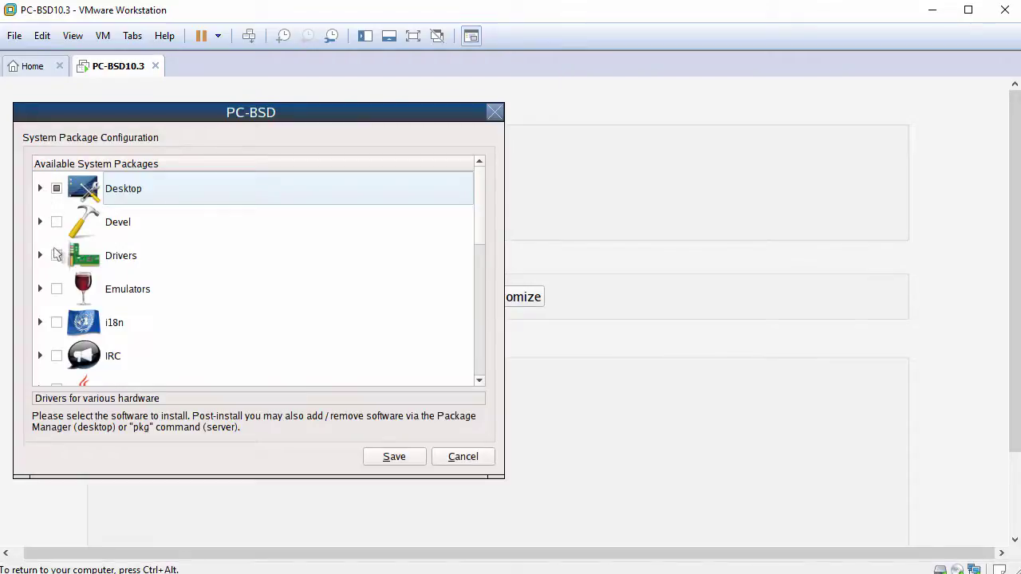
# Deselect the VMwareGuest package in the Virtualization category and save the package configuration
pyautogui.scroll(-3, 56, 281)
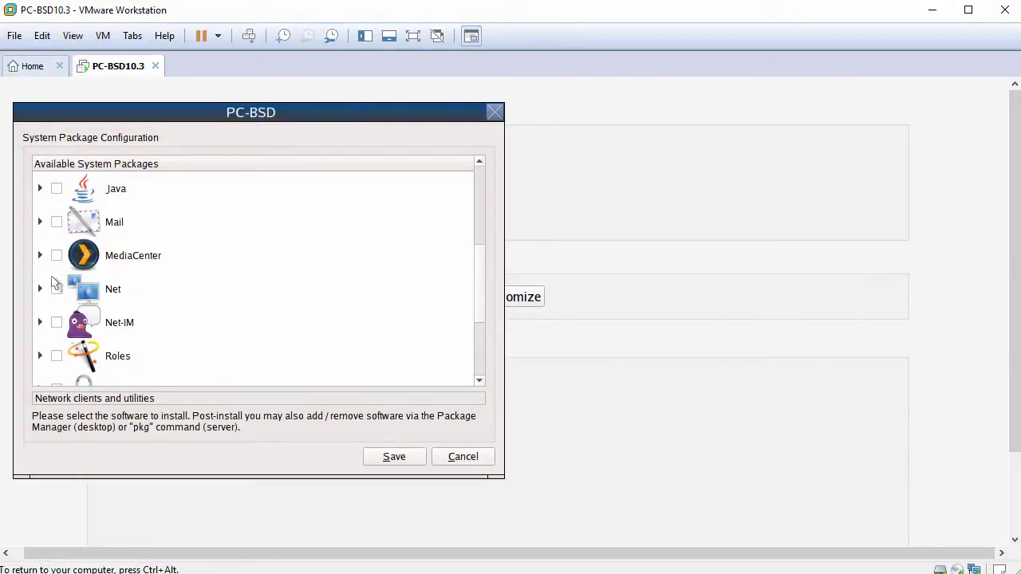
pyautogui.scroll(-1, 56, 285)
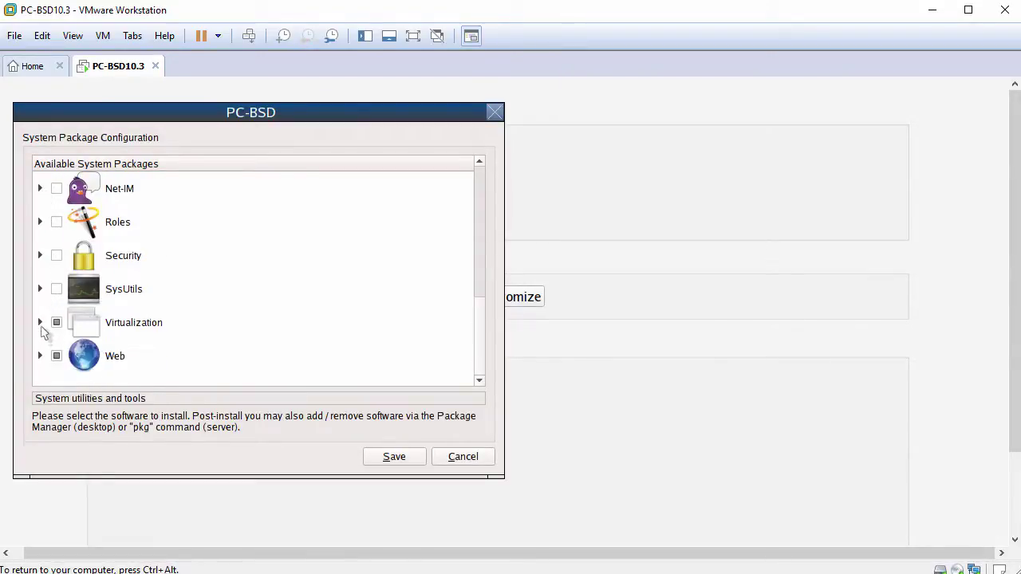
pyautogui.click(40, 322)
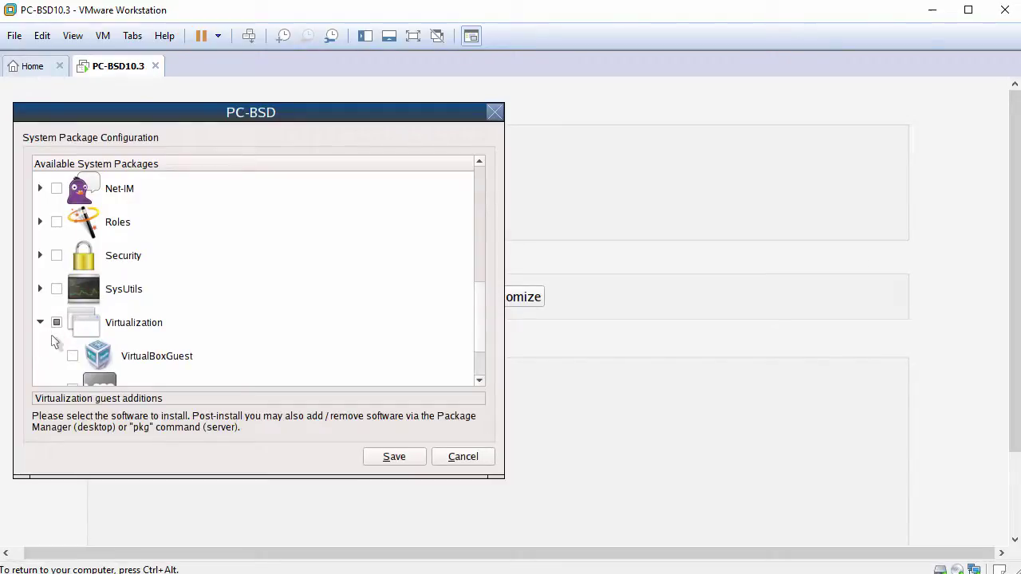
pyautogui.scroll(-1, 60, 357)
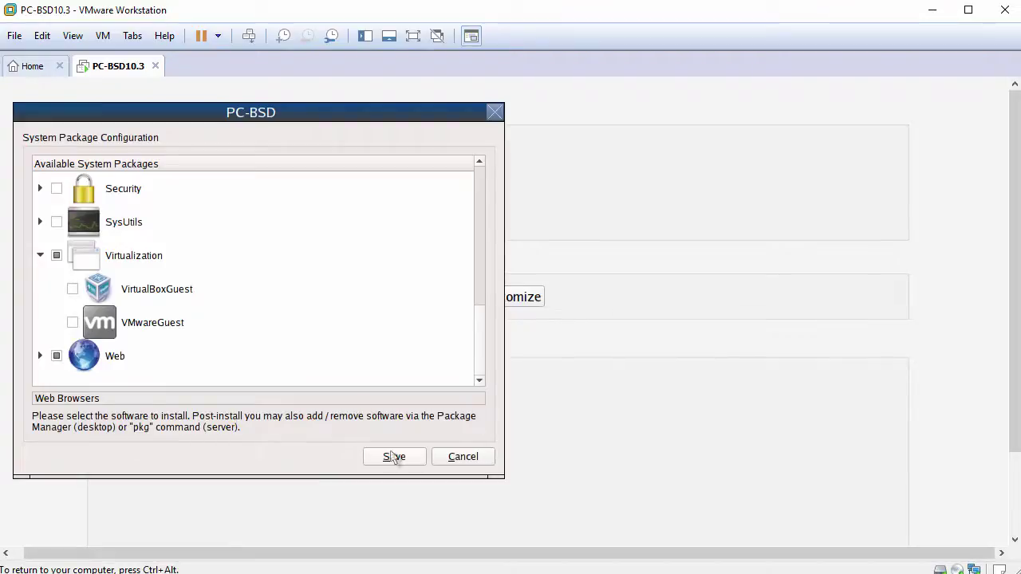
pyautogui.click(392, 456)
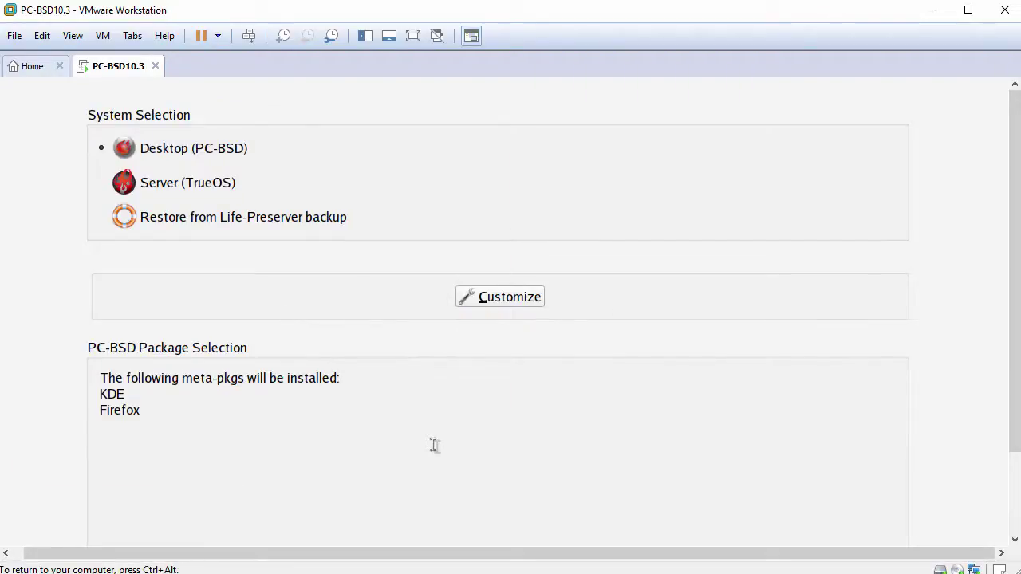
# Accept the package selection and continue to the disk selection page
pyautogui.hotkey('ctrl', 'alt')
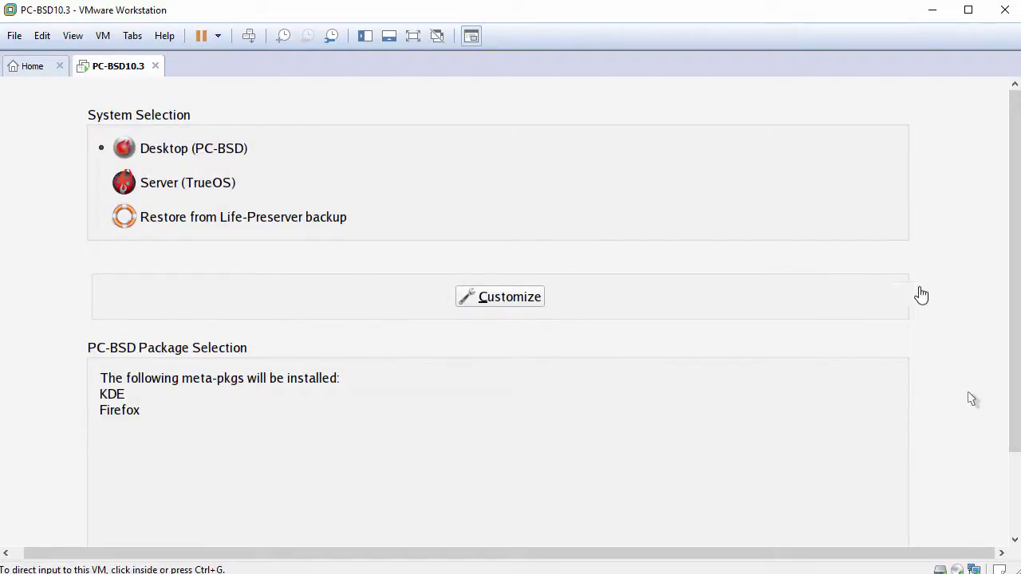
pyautogui.scroll(-3, 1017, 319)
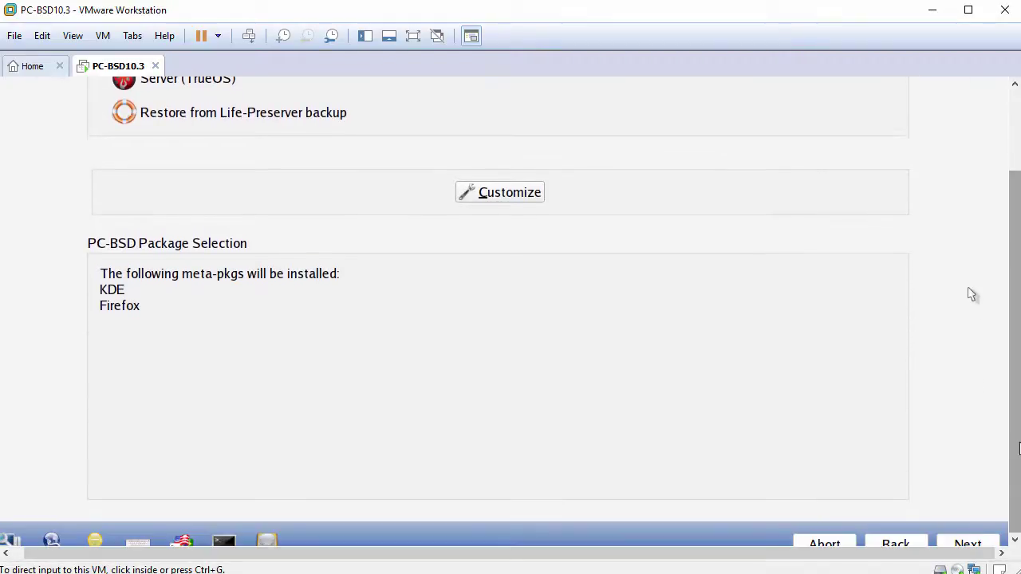
pyautogui.click(946, 487)
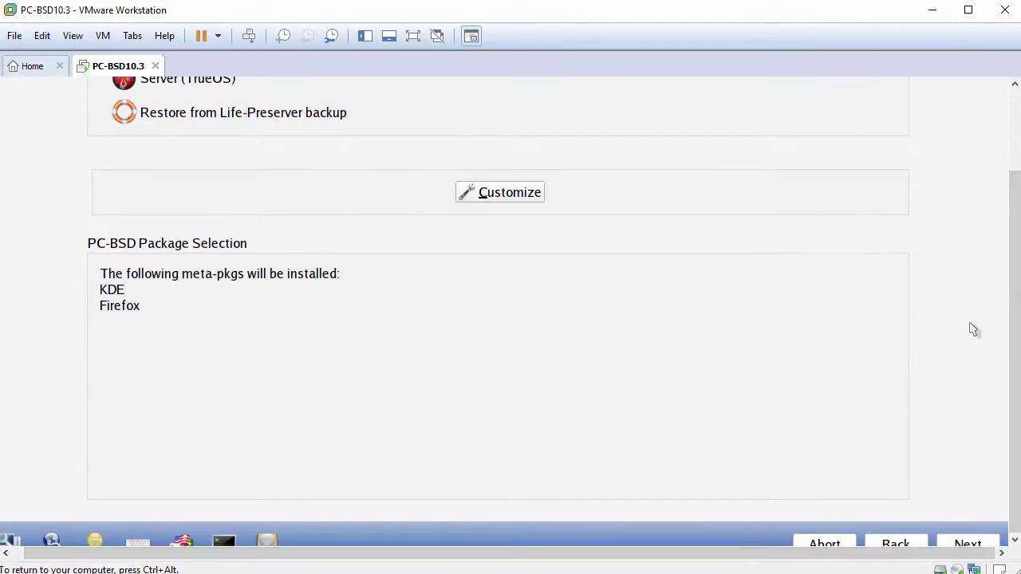
pyautogui.click(954, 543)
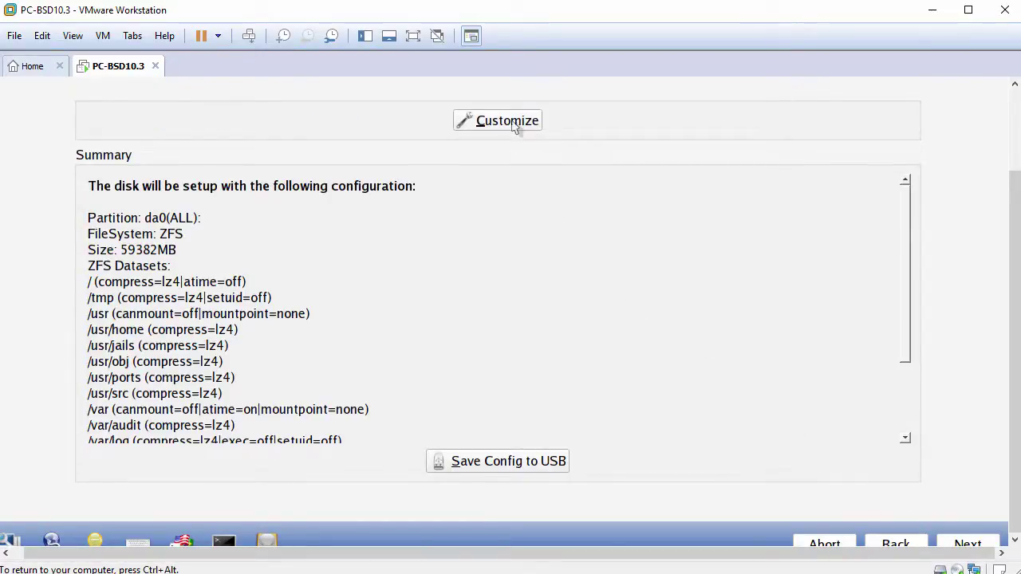
# Open the disk setup customization and proceed with the Basic setup mode
pyautogui.hotkey('ctrl', 'alt')
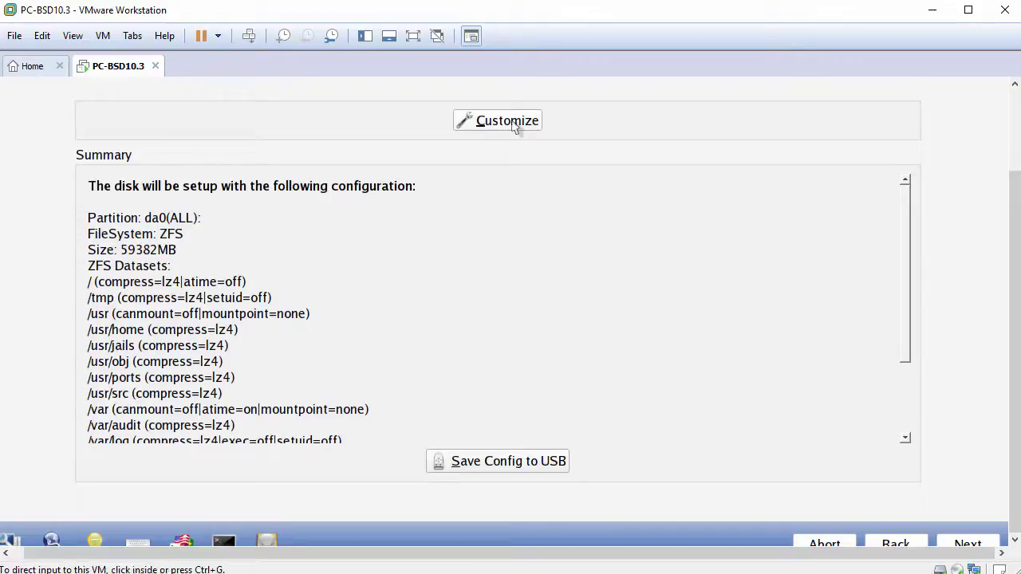
pyautogui.scroll(3, 515, 127)
pyautogui.click(735, 372)
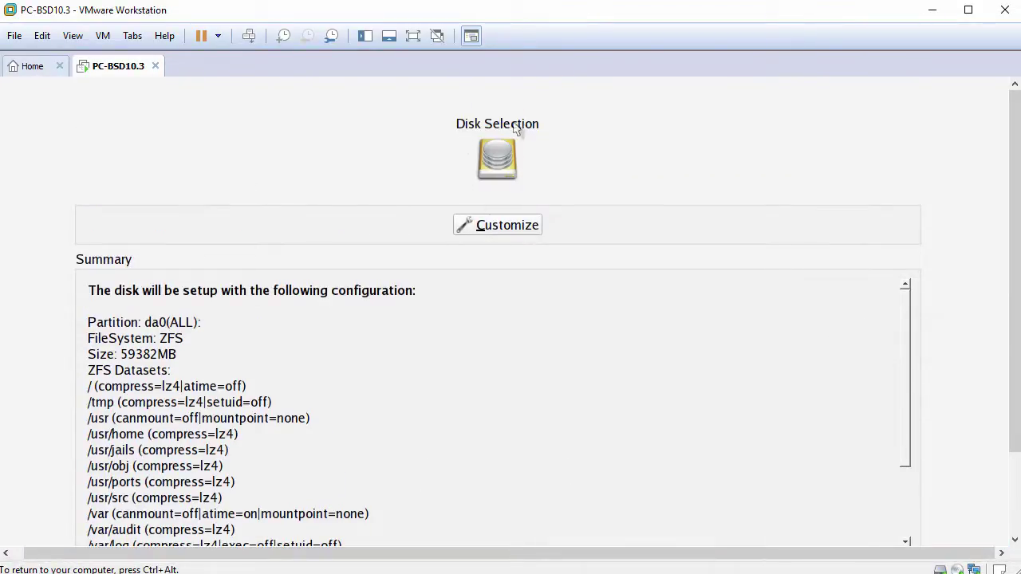
pyautogui.click(511, 231)
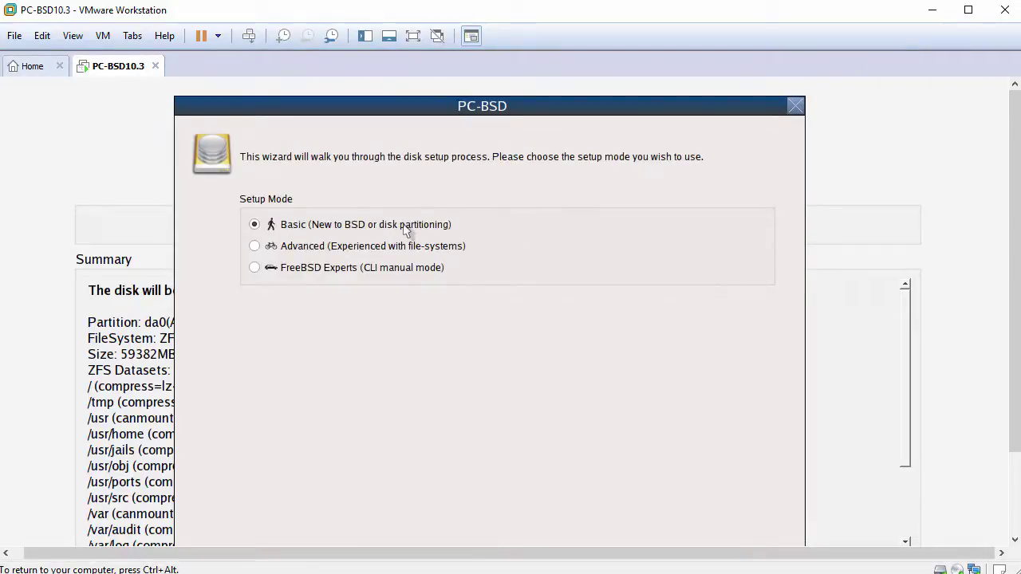
pyautogui.hotkey('ctrl', 'alt')
pyautogui.moveTo(1014, 378); pyautogui.dragTo(1015, 443)
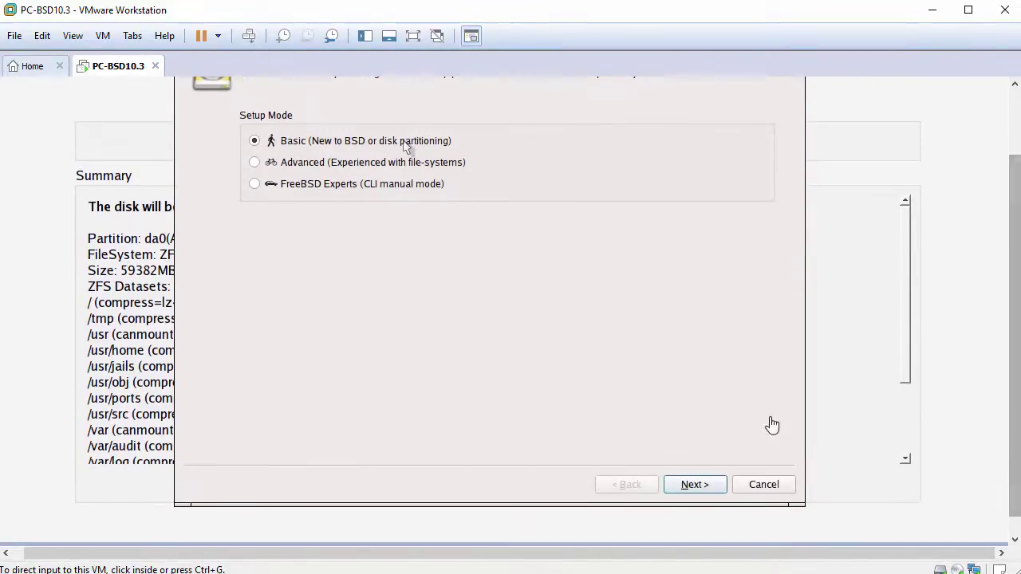
pyautogui.click(746, 403)
pyautogui.click(690, 485)
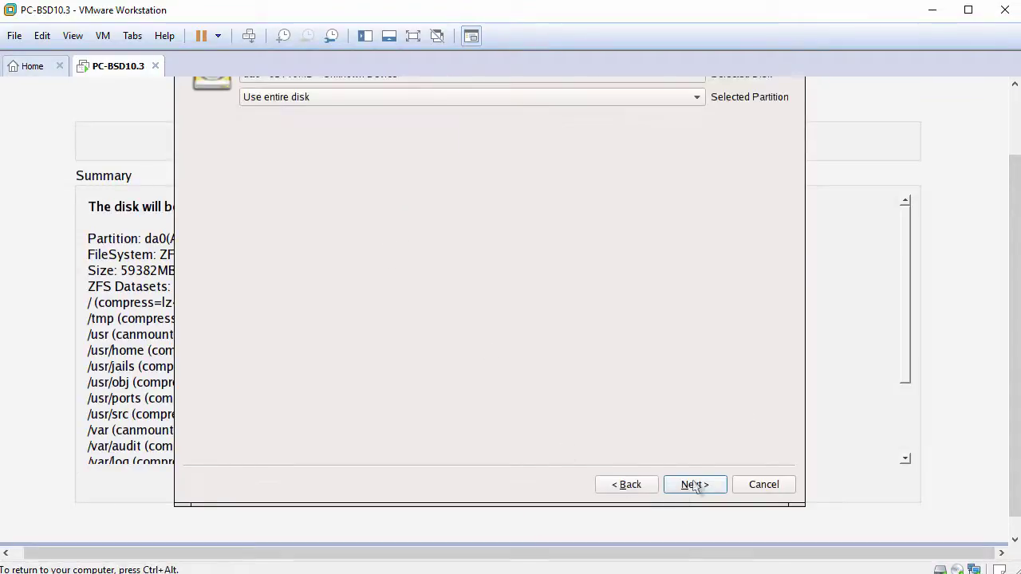
# Keep disk da0 with the entire disk used as the installation target and finish the disk setup wizard
pyautogui.hotkey('ctrl', 'alt')
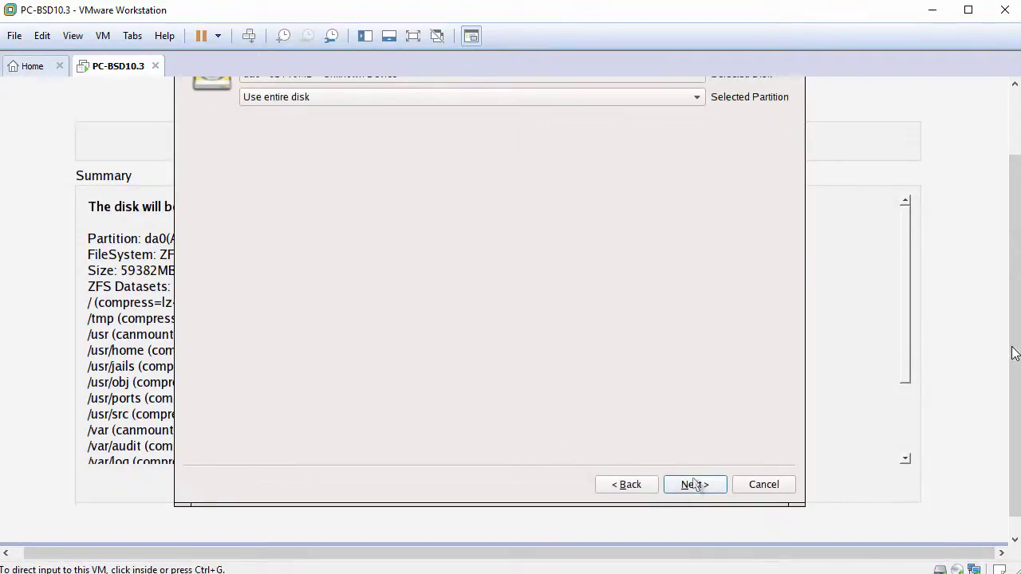
pyautogui.moveTo(1015, 354); pyautogui.dragTo(1012, 320)
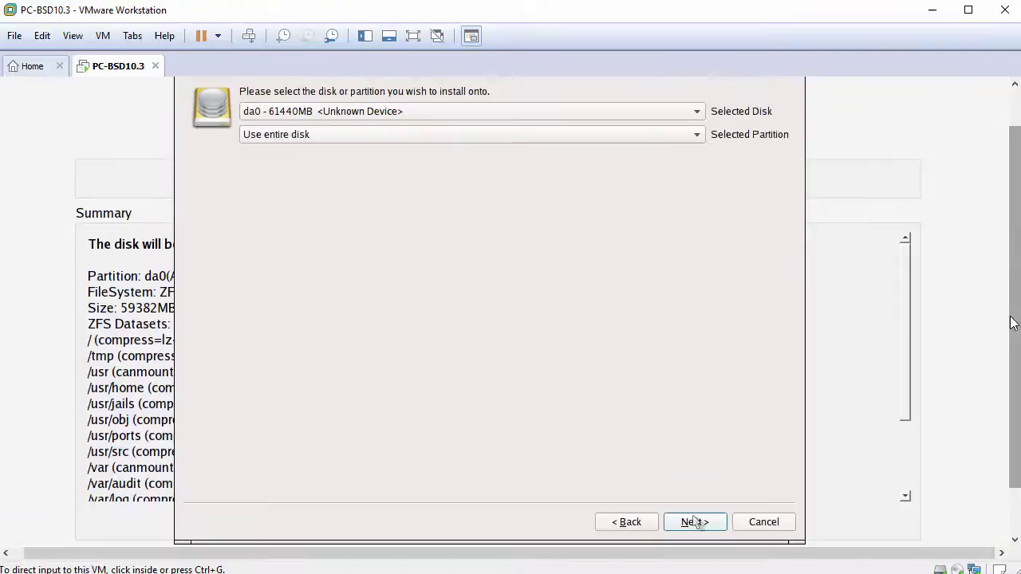
pyautogui.click(783, 371)
pyautogui.click(533, 112)
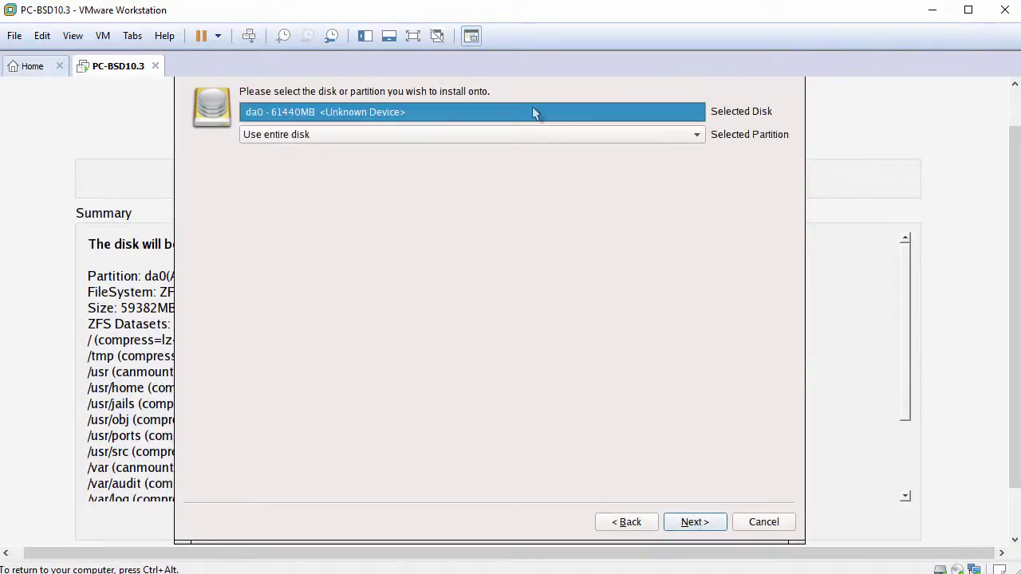
pyautogui.click(530, 135)
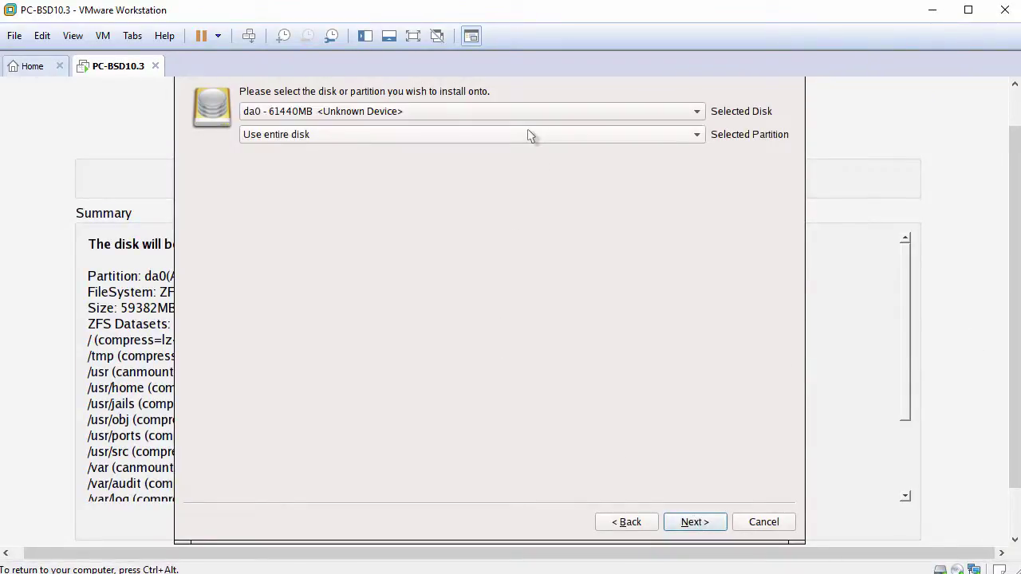
pyautogui.click(695, 522)
pyautogui.click(694, 522)
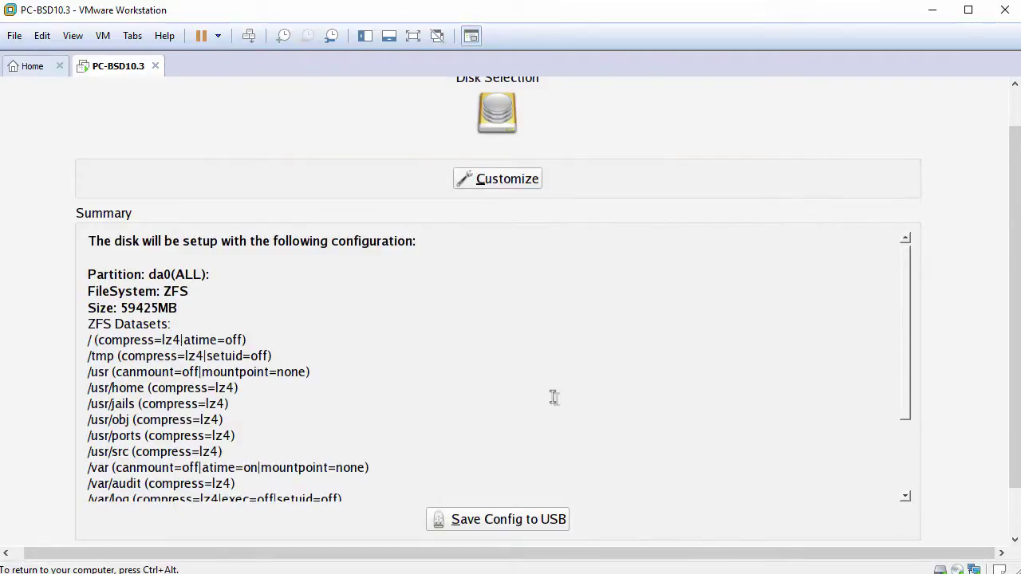
# Accept the disk configuration and start the Customized-Disk installation
pyautogui.moveTo(1014, 387); pyautogui.dragTo(1007, 460)
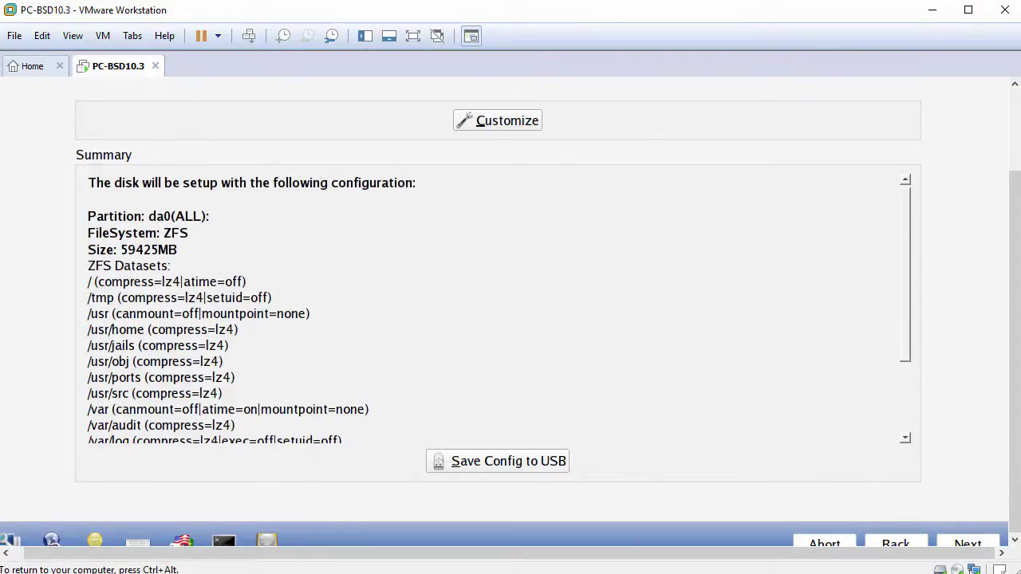
pyautogui.click(965, 543)
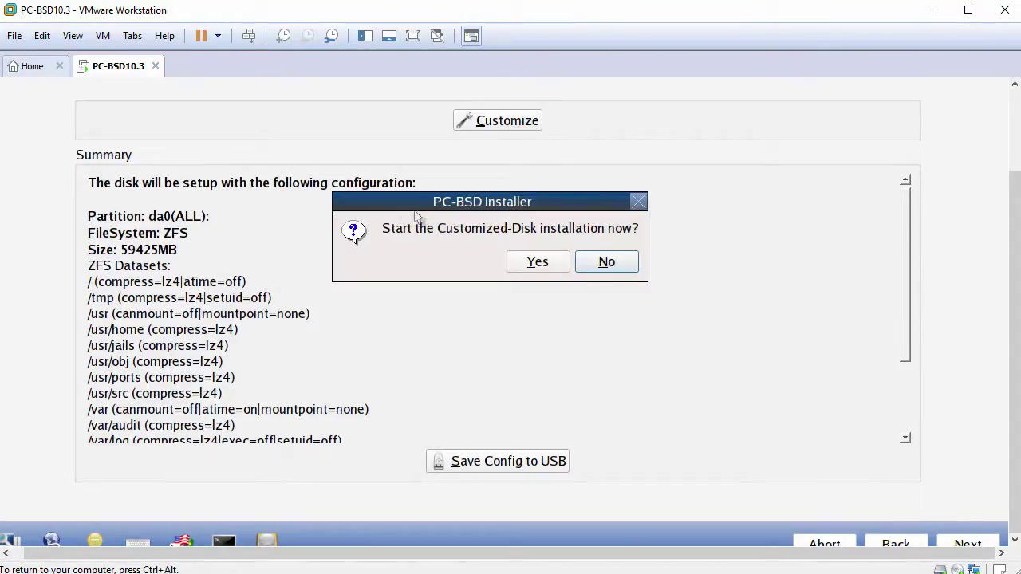
pyautogui.click(540, 265)
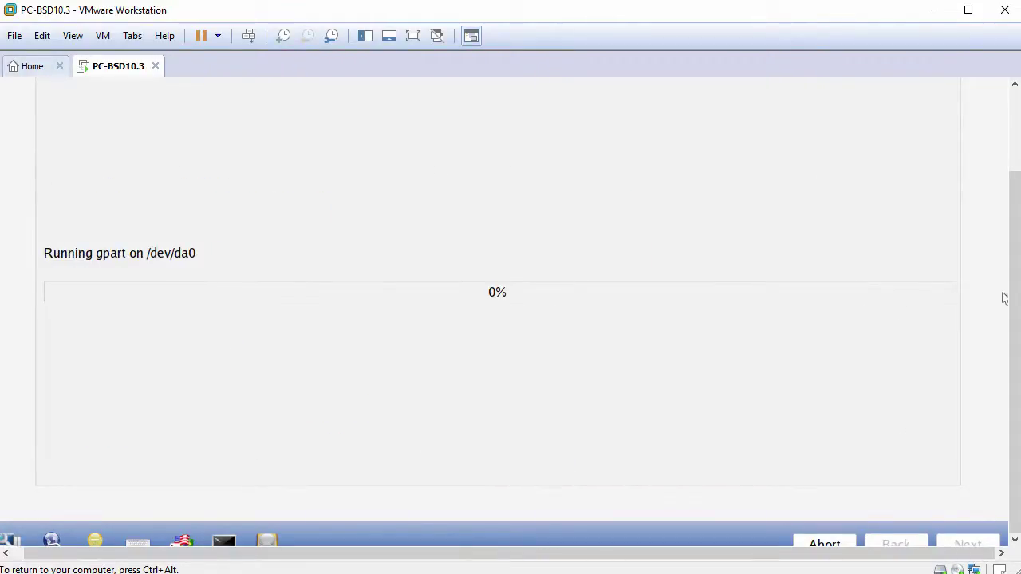
pyautogui.scroll(3, 1009, 416)
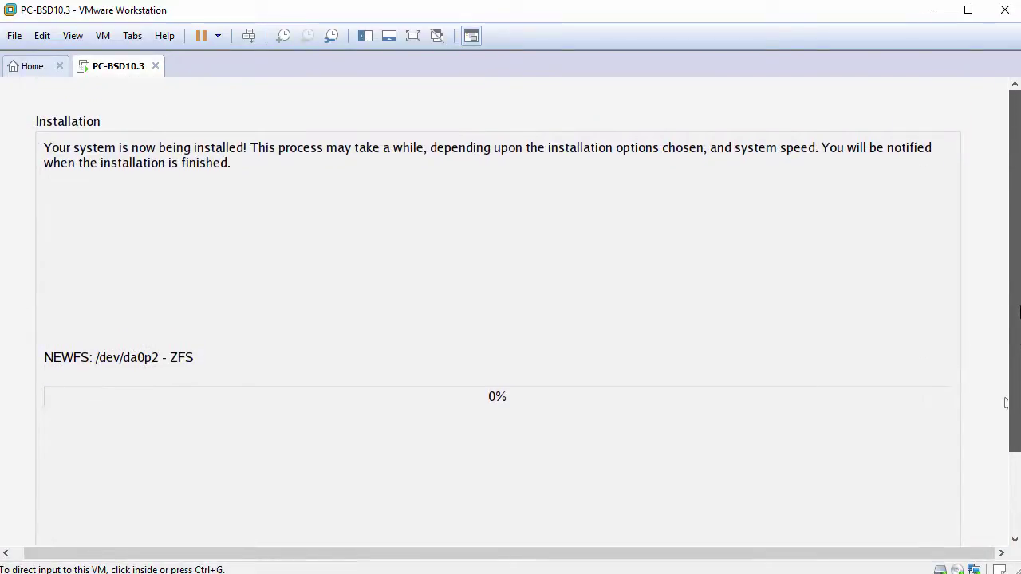
pyautogui.moveTo(1018, 319); pyautogui.dragTo(1017, 346)
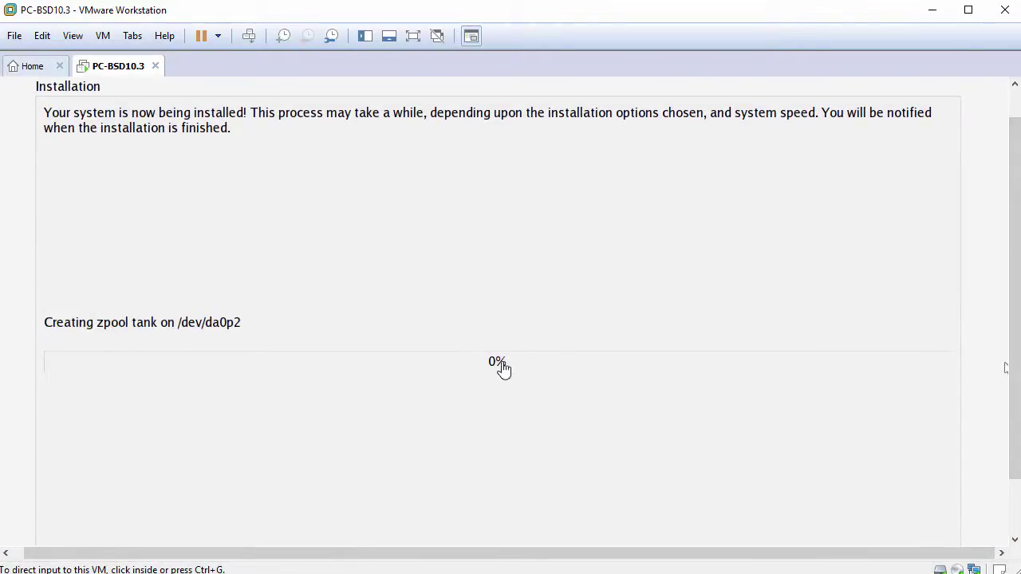
pyautogui.click(1003, 363)
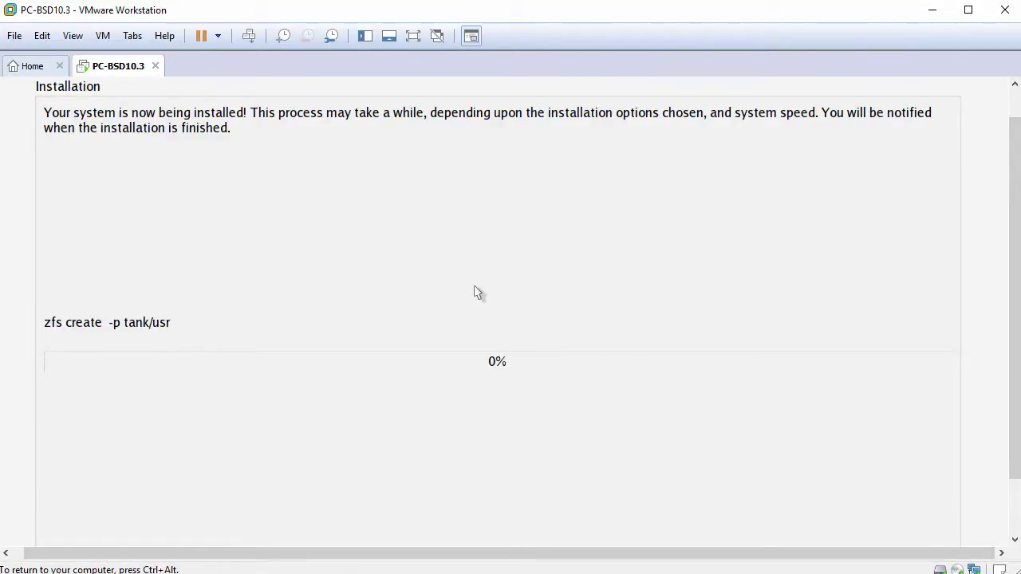
# Finish the PC-BSD installer once the system is installed and reboot the virtual machine
pyautogui.hotkey('ctrl', 'alt')
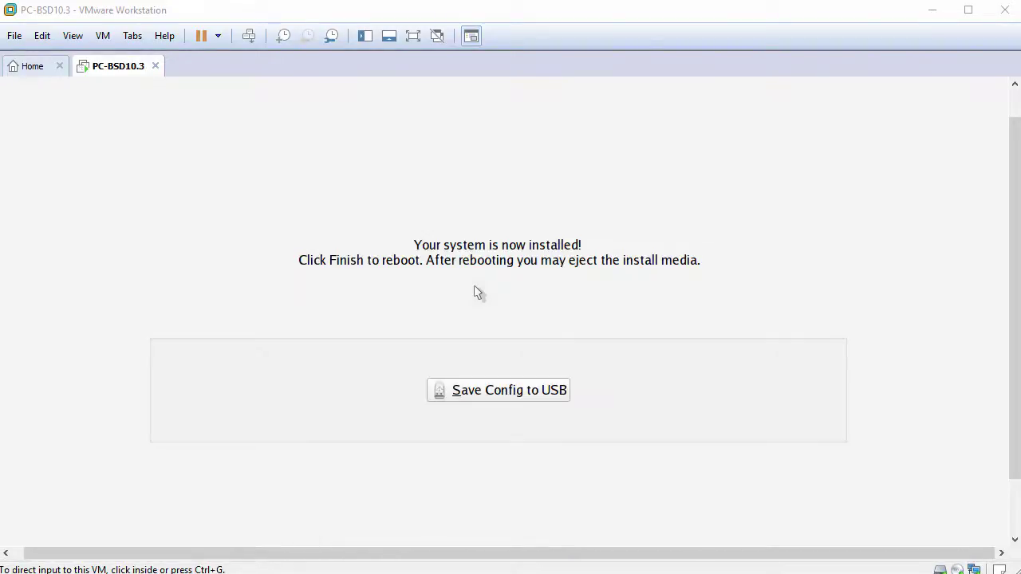
pyautogui.click(474, 288)
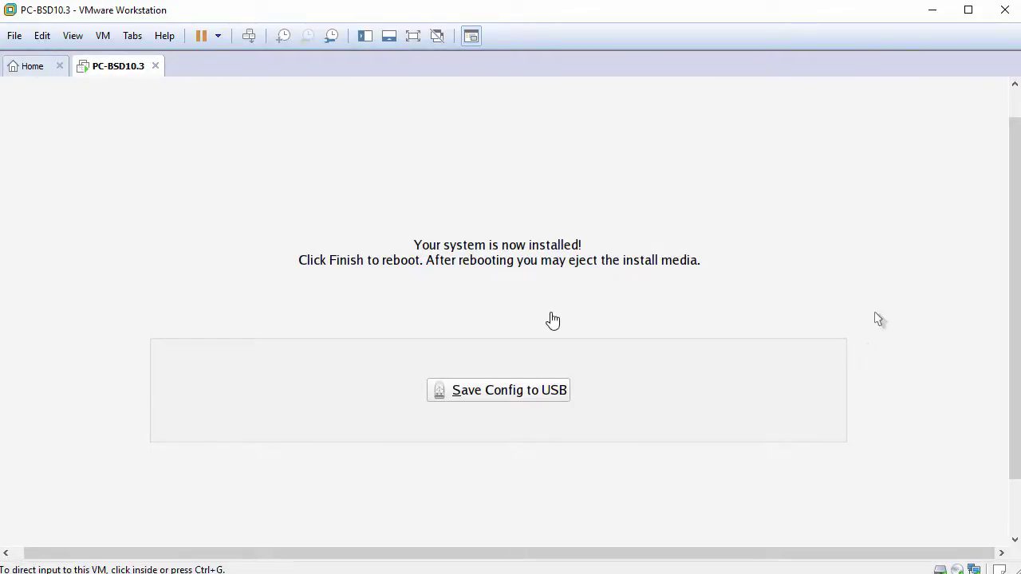
pyautogui.scroll(-1, 1018, 374)
pyautogui.scroll(-5, 1017, 374)
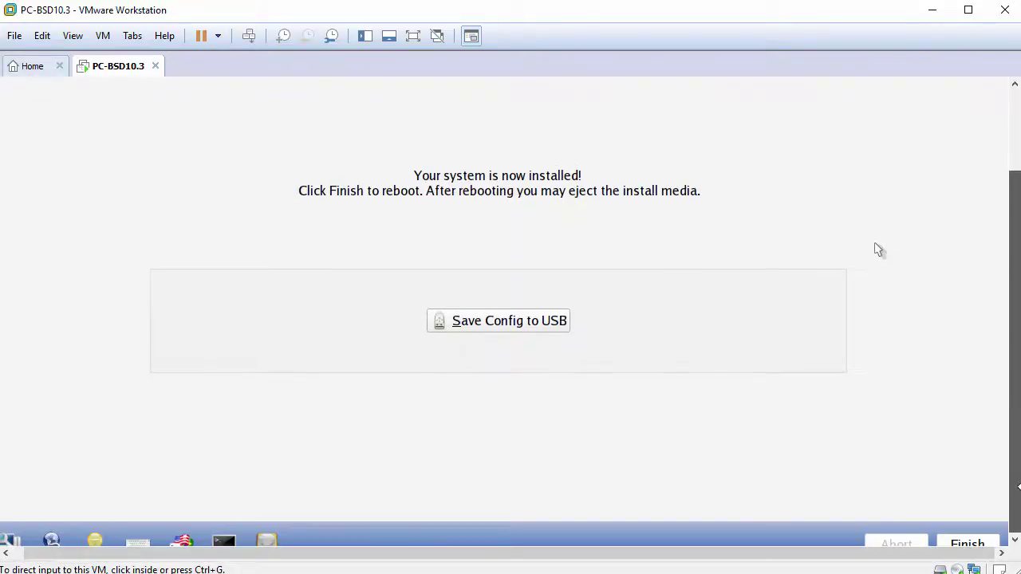
pyautogui.click(950, 473)
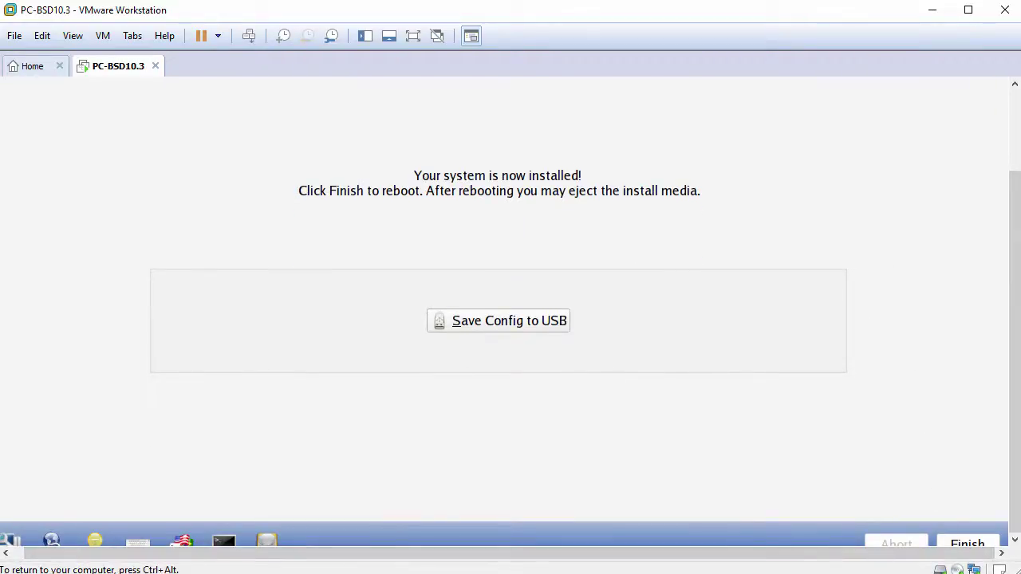
pyautogui.click(965, 544)
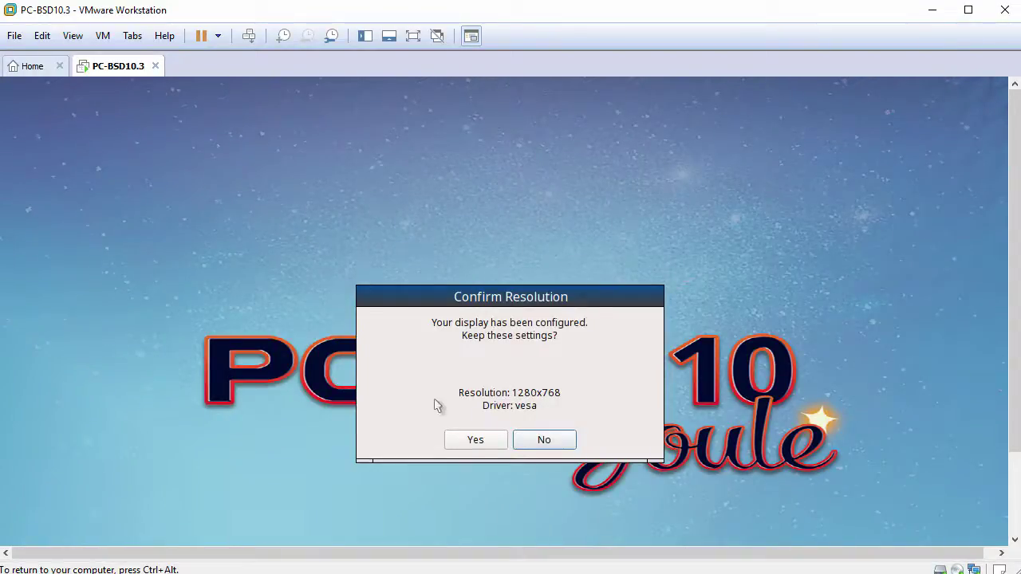
# Keep the configured 1280x768 display settings and continue the first-boot setup with English as the language
pyautogui.click(474, 443)
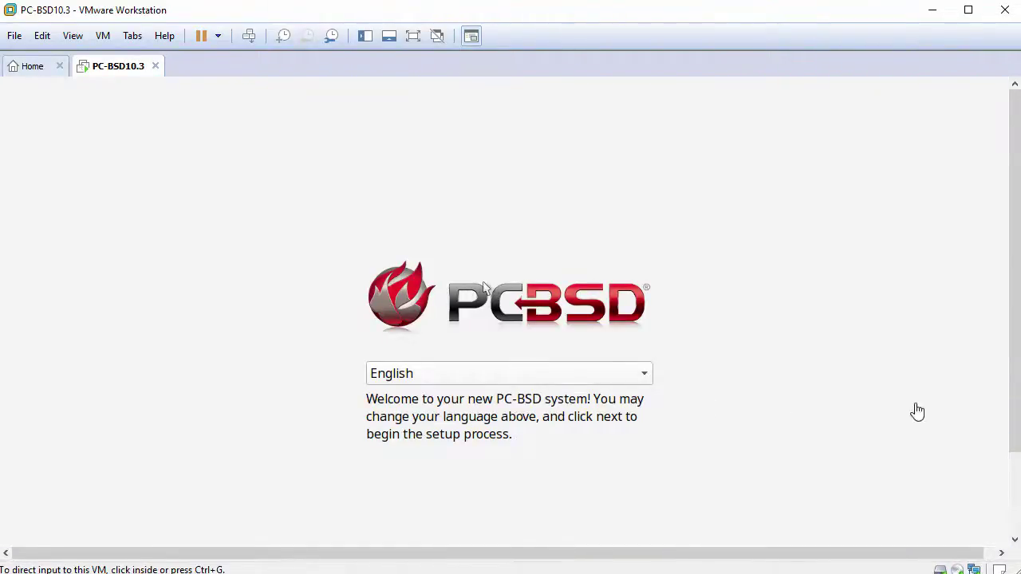
pyautogui.moveTo(1012, 346); pyautogui.dragTo(1013, 428)
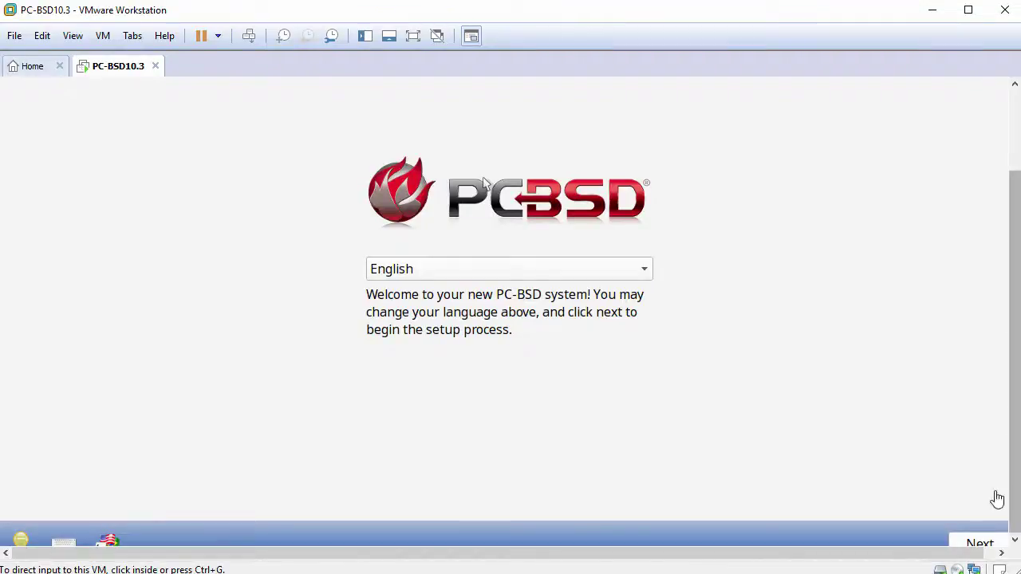
pyautogui.click(620, 406)
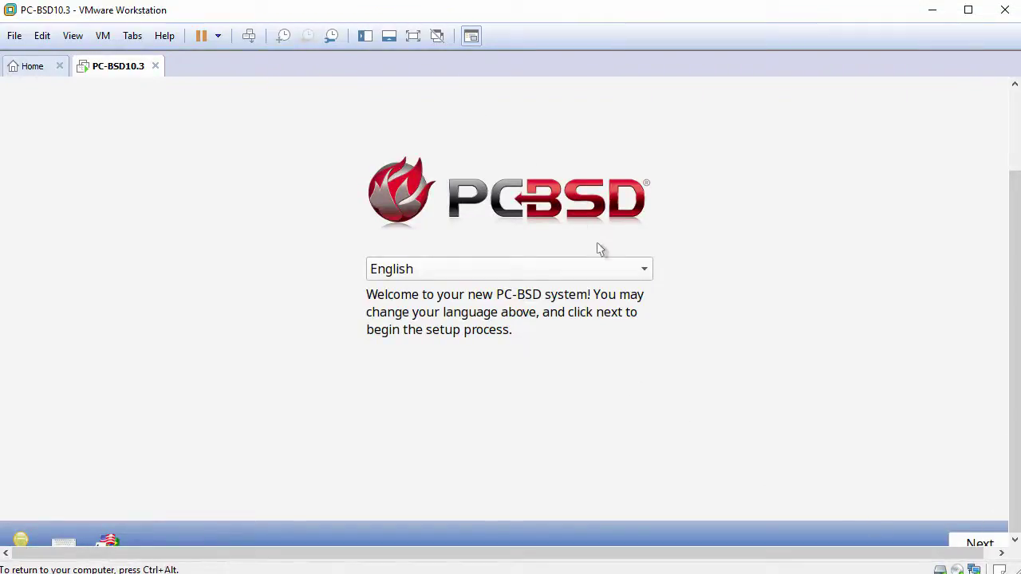
pyautogui.click(620, 269)
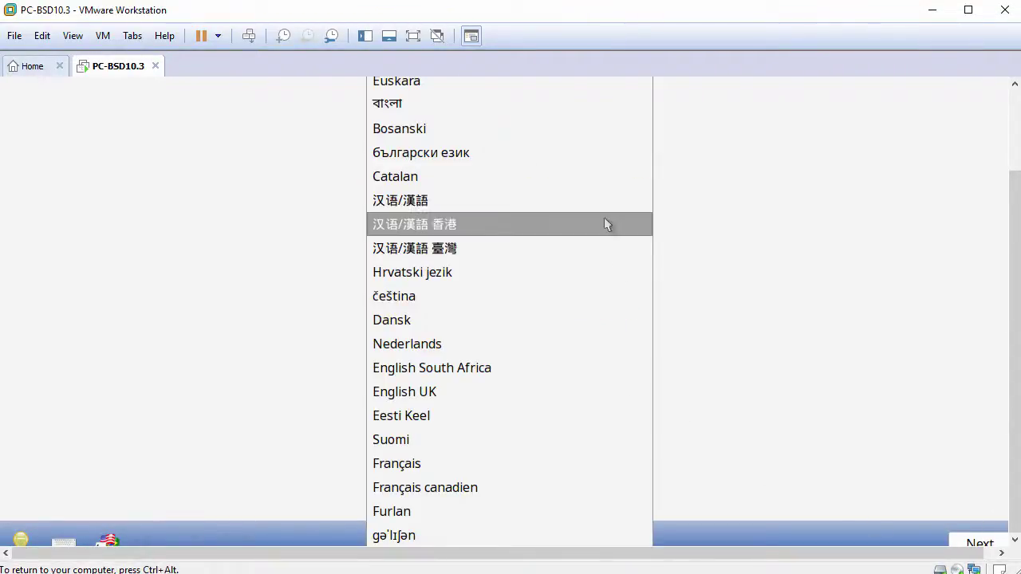
pyautogui.click(579, 304)
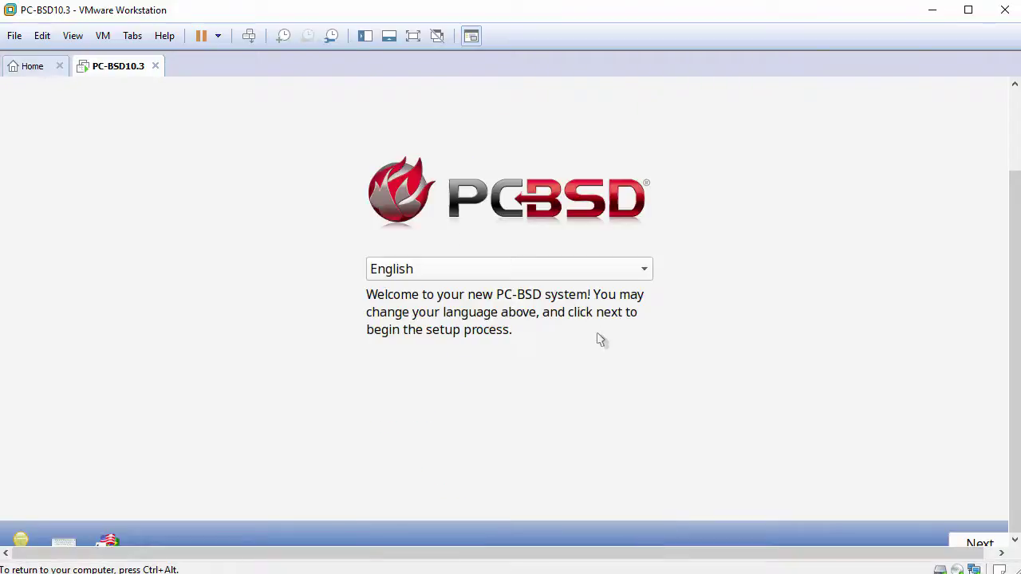
pyautogui.click(965, 543)
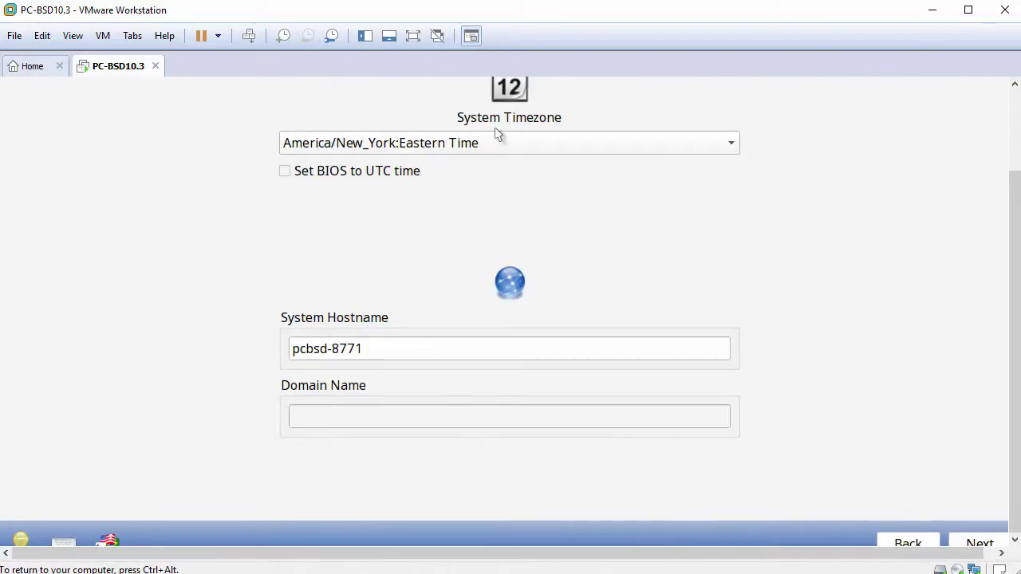
# Keep the America/New_York time zone, set the system hostname to pcbsd10 and continue to the root password page
pyautogui.click(561, 143)
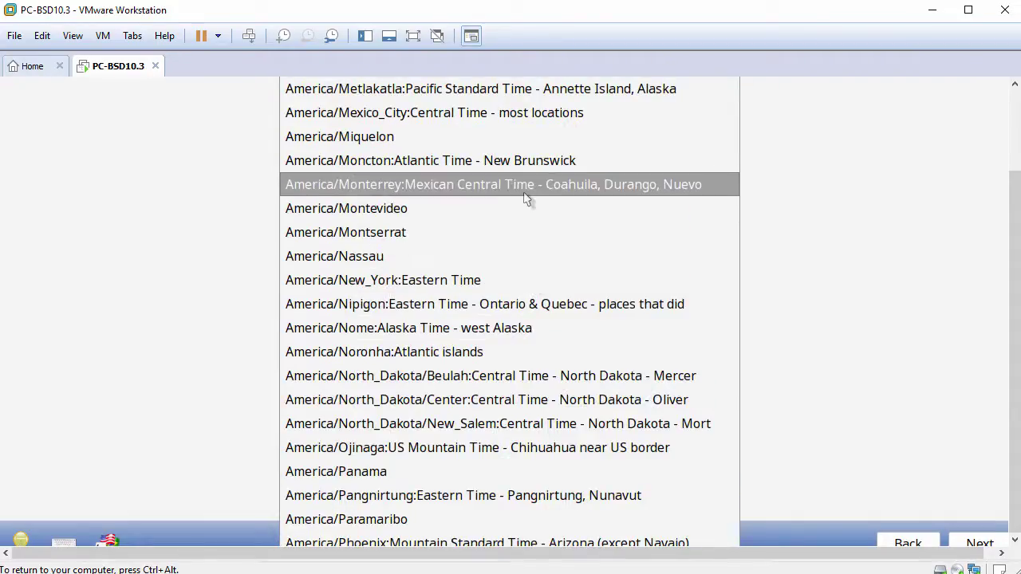
pyautogui.press('Escape')
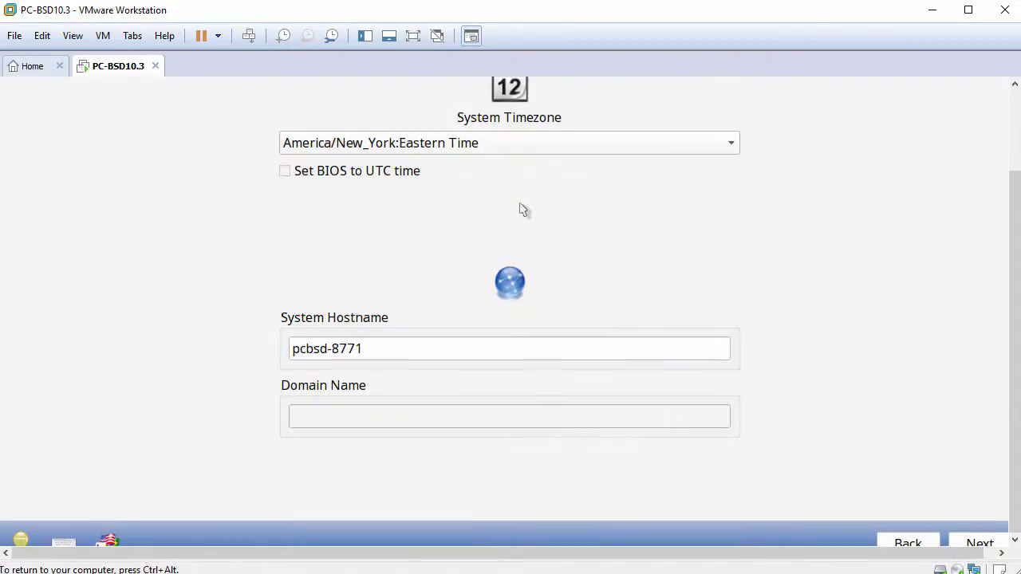
pyautogui.click(405, 353)
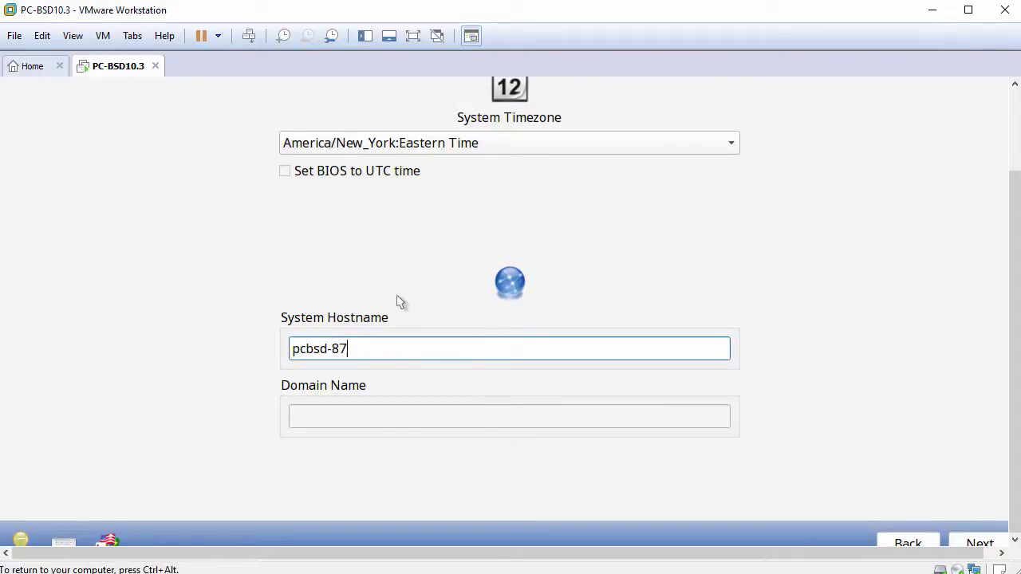
pyautogui.write('10')
pyautogui.click(967, 542)
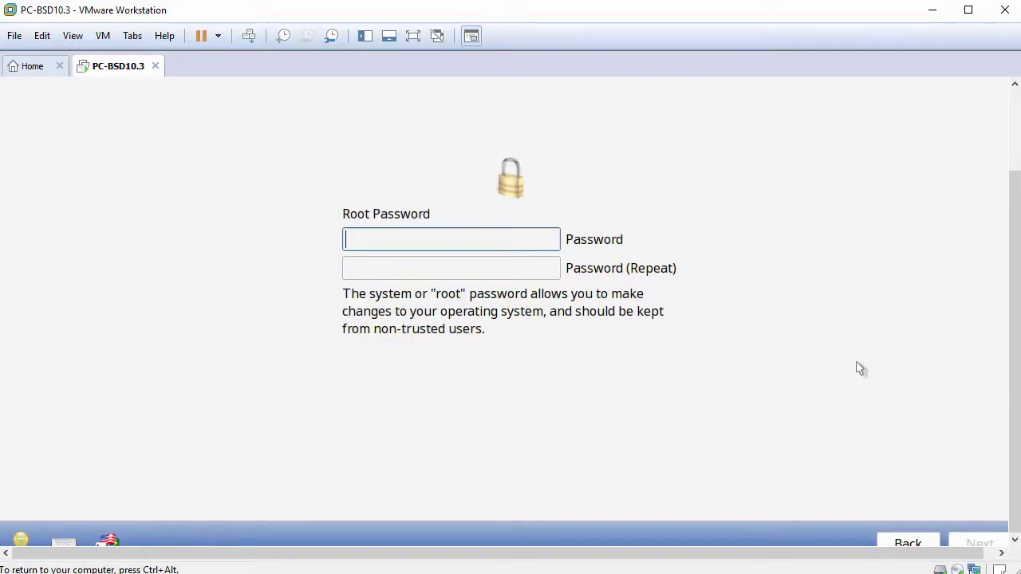
# Enter and repeat the root password, and continue to the user creation page
pyautogui.write('••••••••')
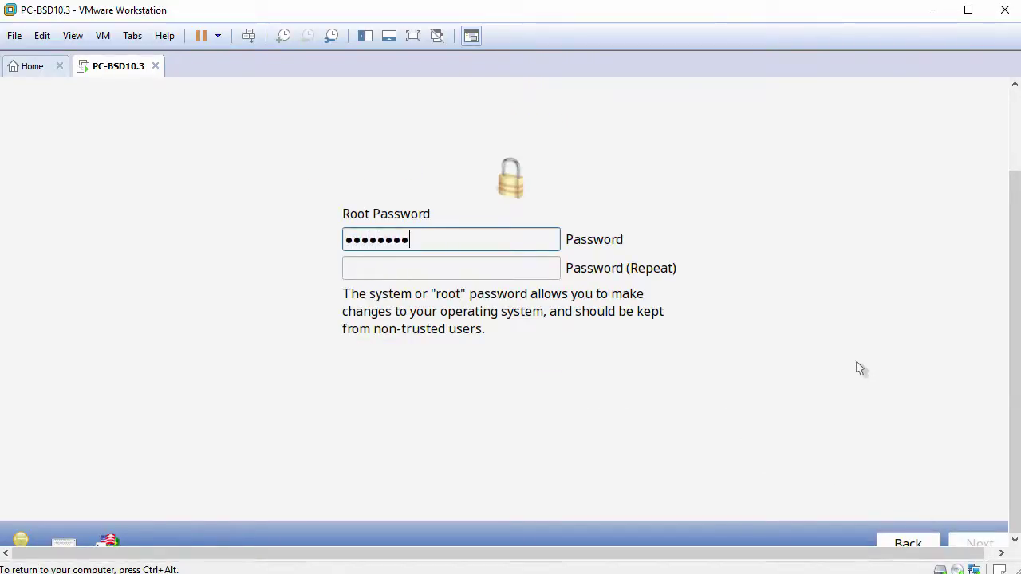
pyautogui.press('Tab')
pyautogui.write('••••••••')
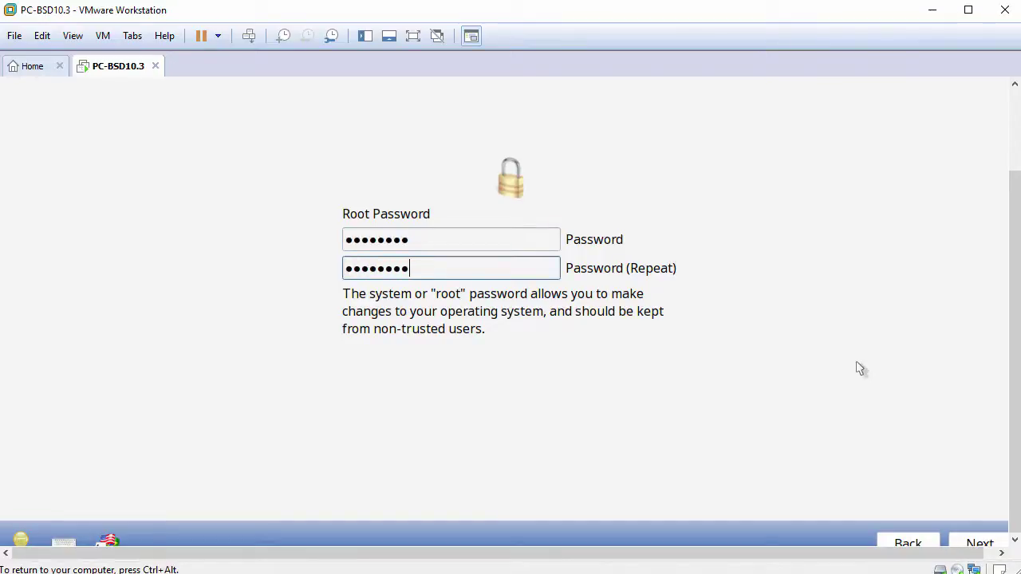
pyautogui.click(979, 544)
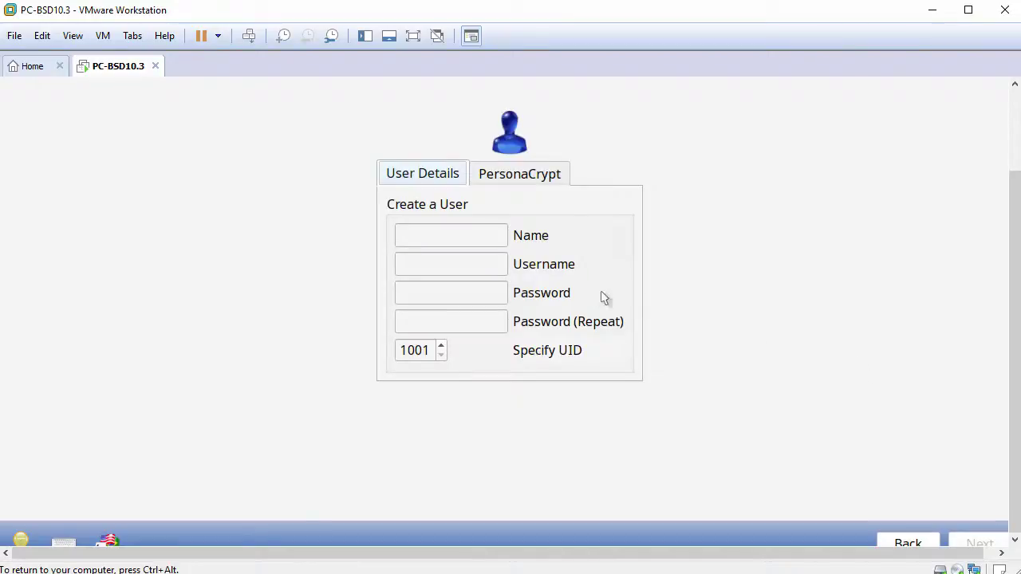
# Create a user account with the user's full name, username and repeated password, keeping UID 1001, and continue to audio output
pyautogui.click(458, 234)
pyautogui.write('J')
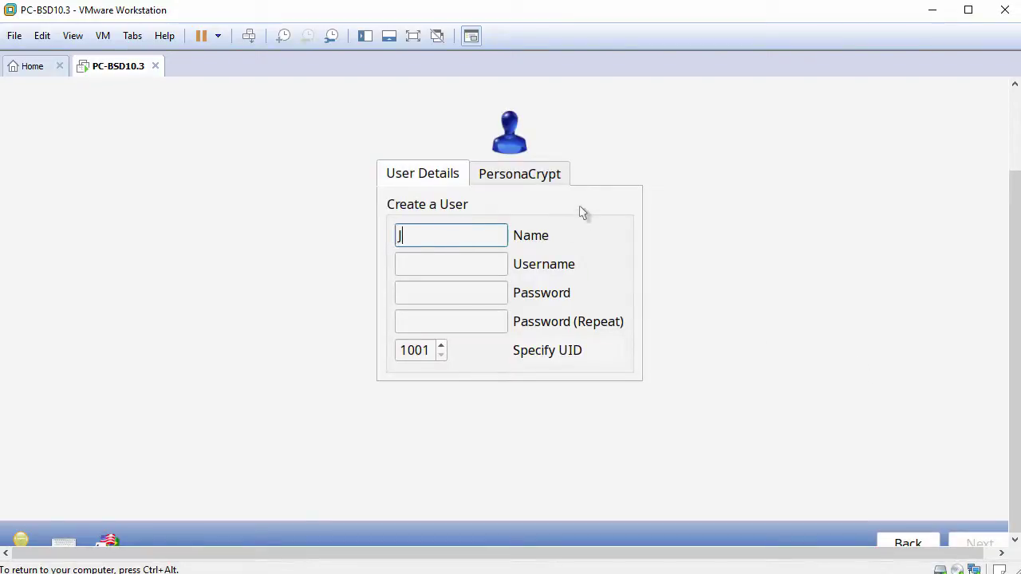
pyautogui.write('ohn Smith')
pyautogui.press('Tab')
pyautogui.write('john')
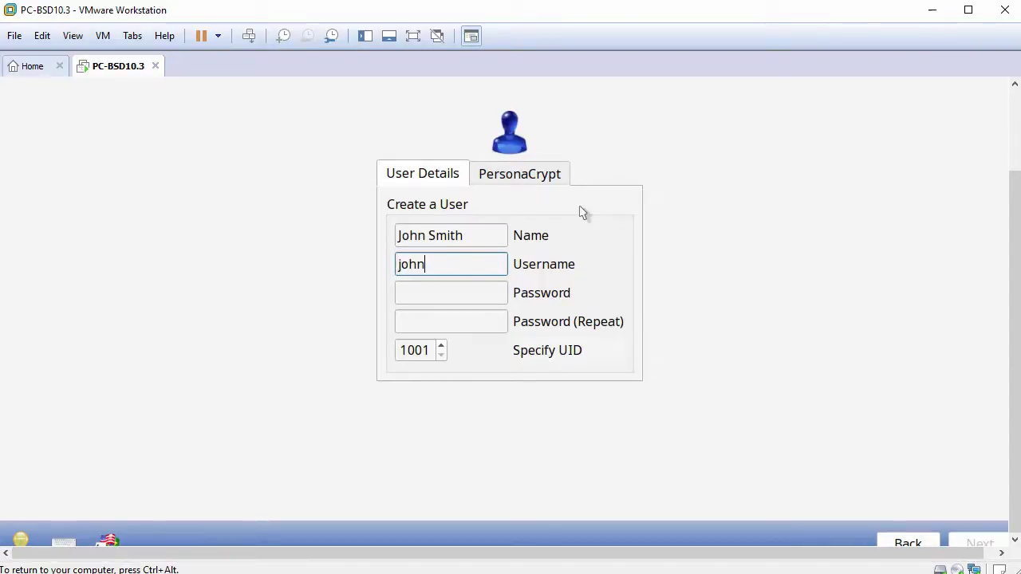
pyautogui.press('Tab')
pyautogui.write('••')
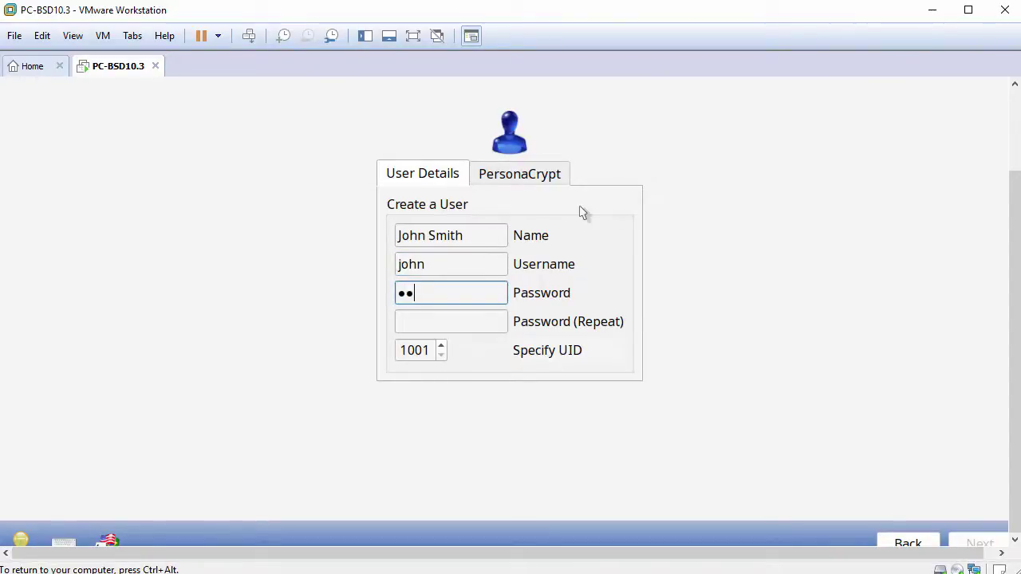
pyautogui.write('••••••')
pyautogui.press('Tab')
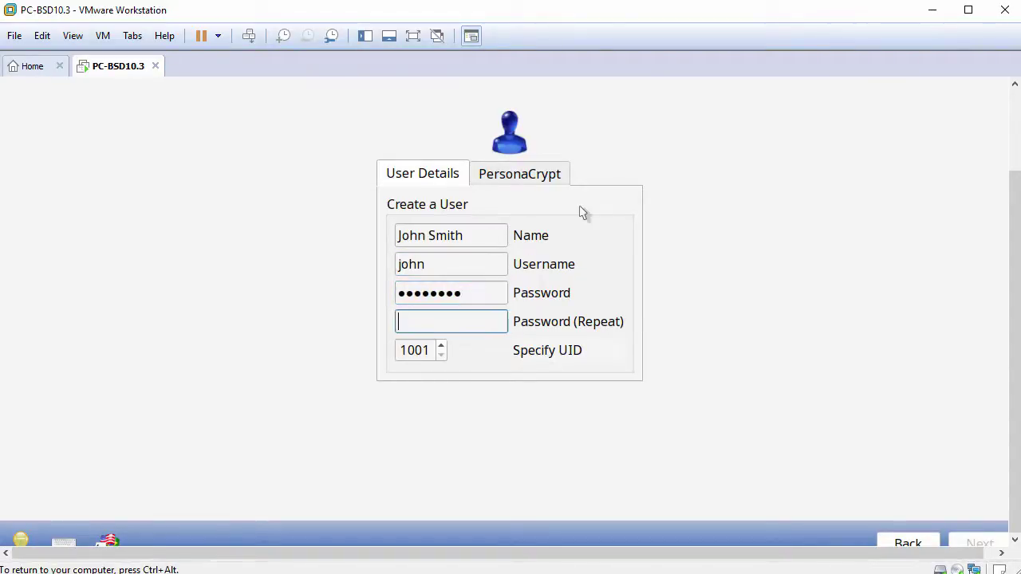
pyautogui.write('••••••••')
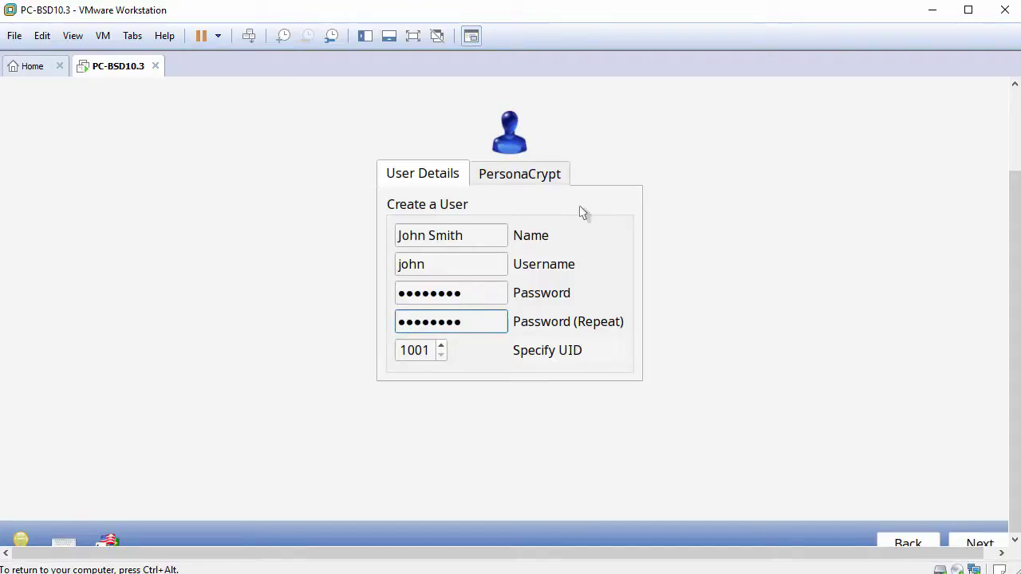
pyautogui.click(966, 544)
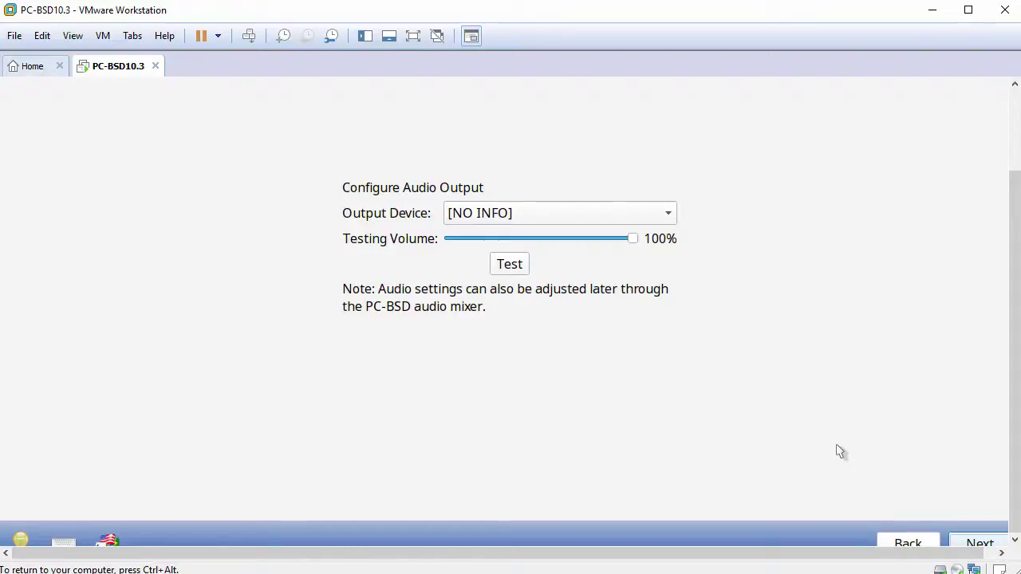
# Accept the default audio output, select Disable IPv6 and Enable SSH as optional services, and continue
pyautogui.click(967, 544)
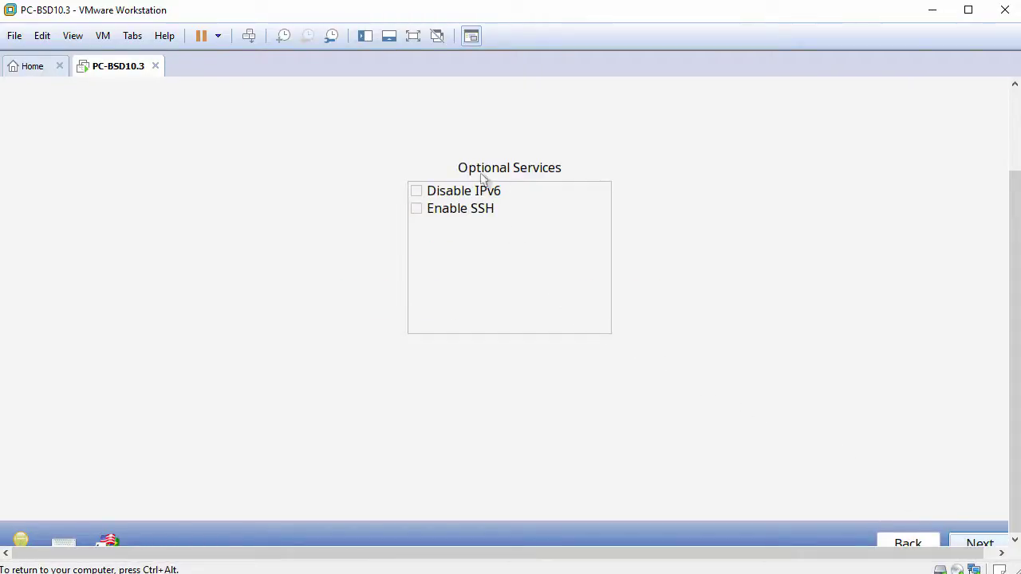
pyautogui.click(415, 210)
pyautogui.click(416, 191)
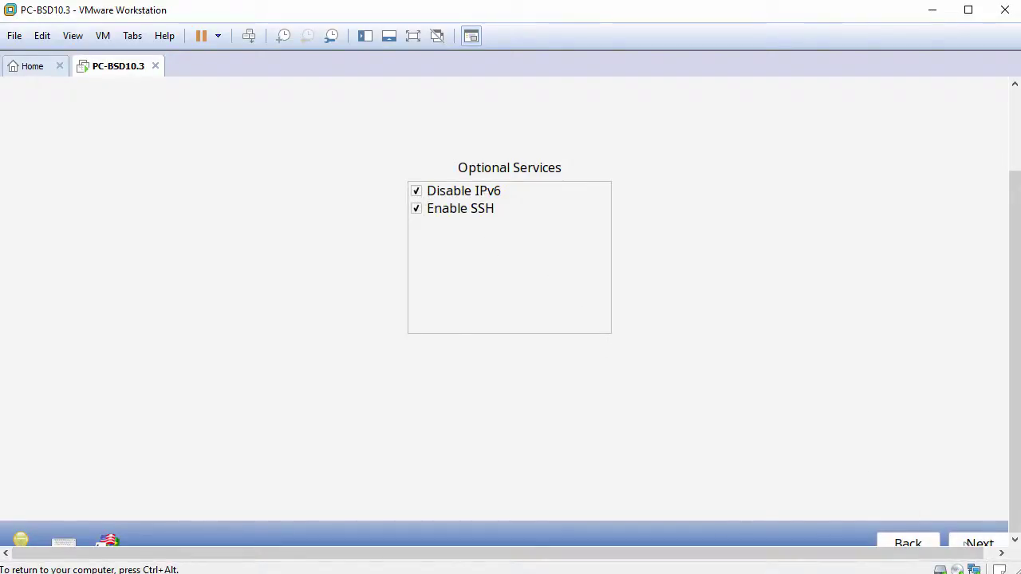
pyautogui.click(976, 544)
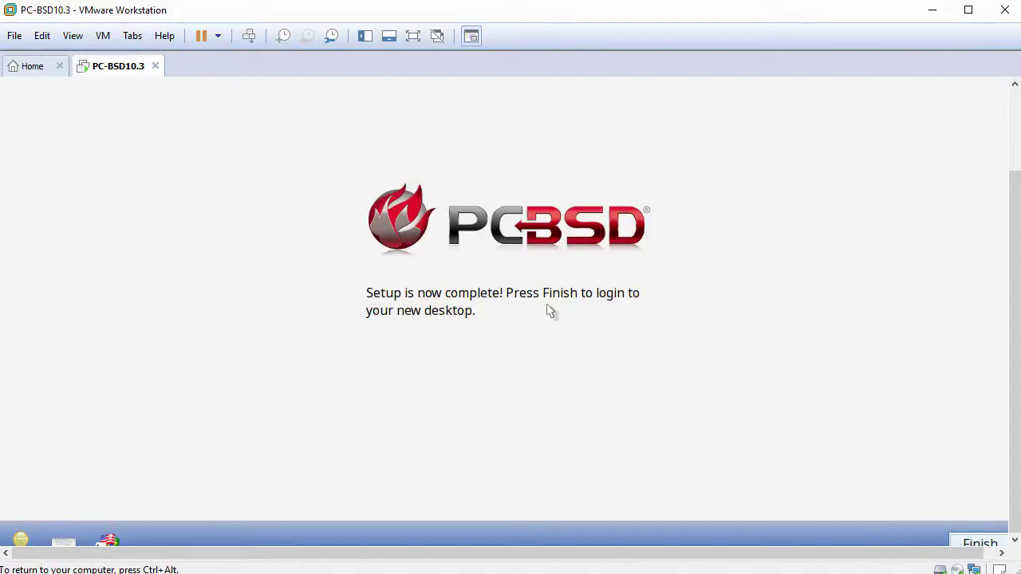
# Finish the system setup and log in to the KDE desktop with the new user's account password
pyautogui.click(966, 542)
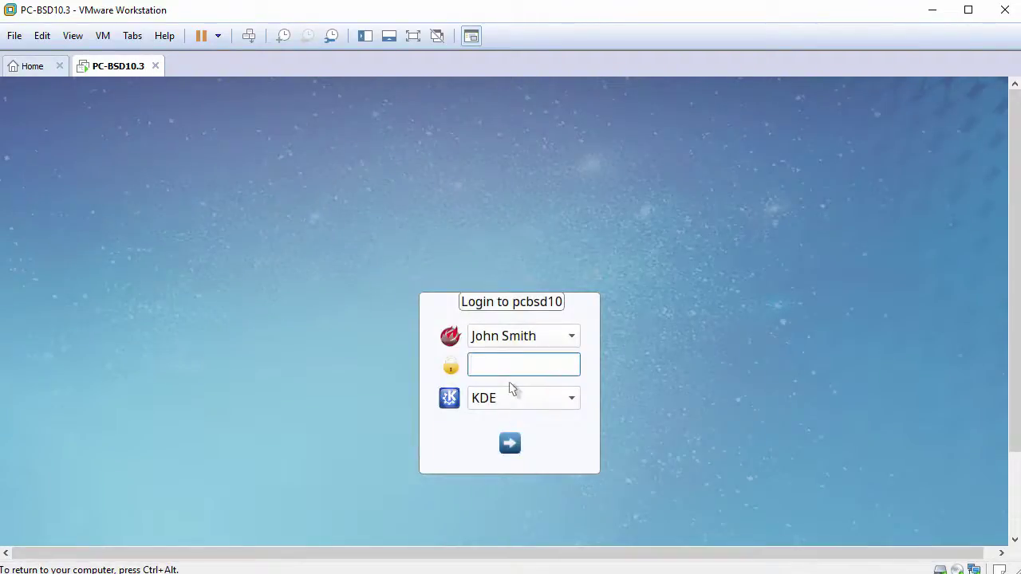
pyautogui.moveTo(1014, 335); pyautogui.dragTo(1011, 437)
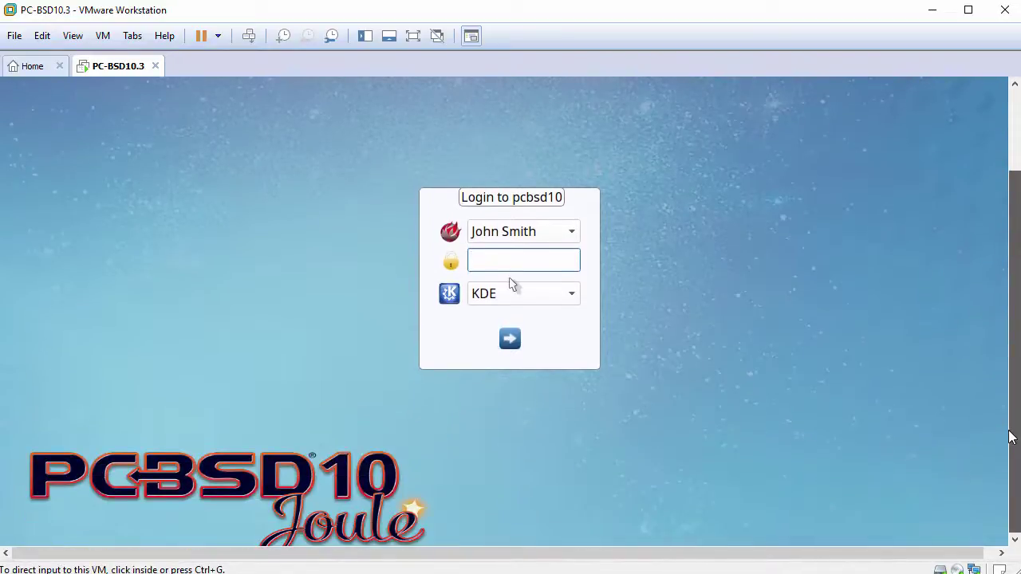
pyautogui.click(599, 276)
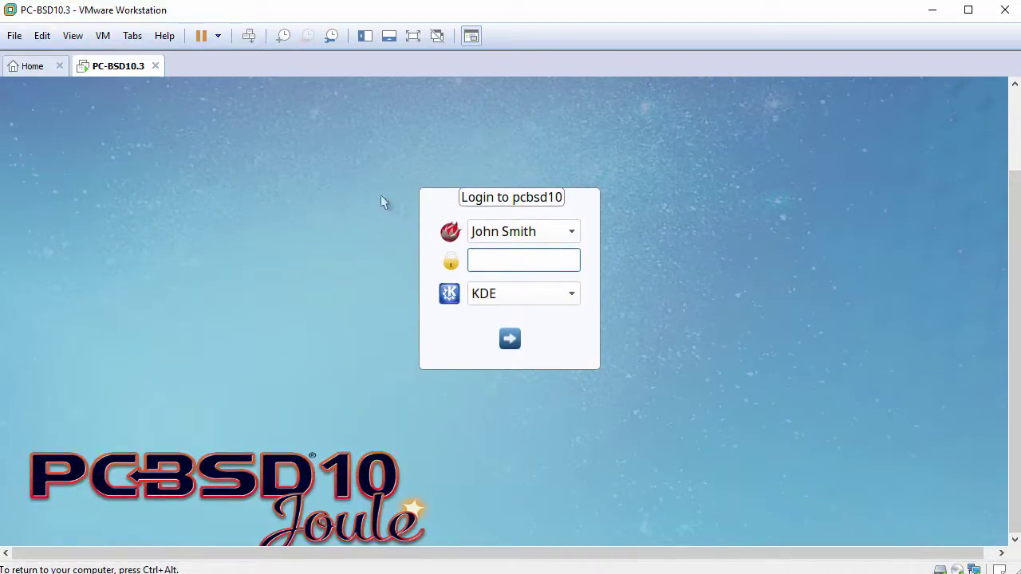
pyautogui.write('********')
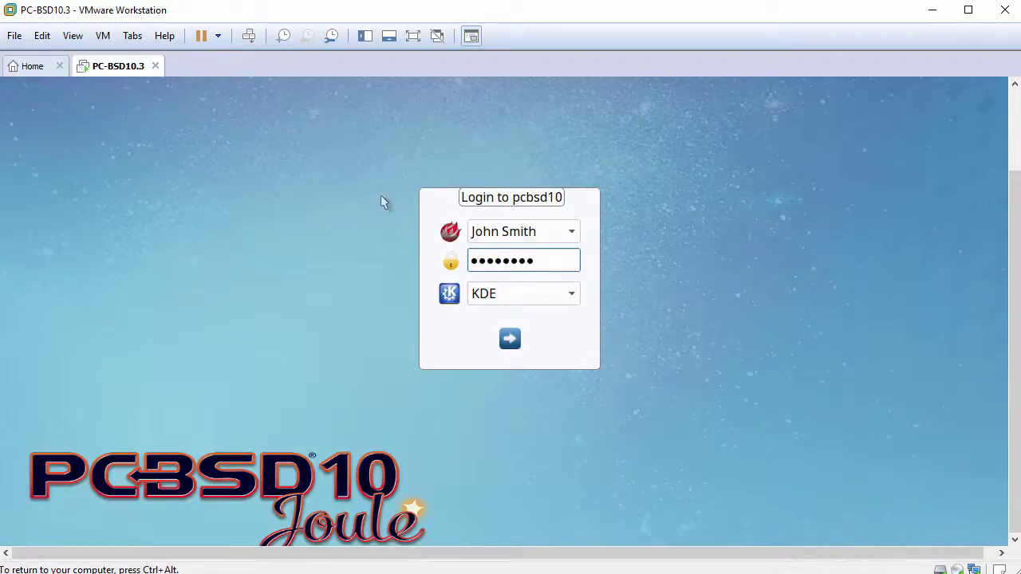
pyautogui.press('Return')
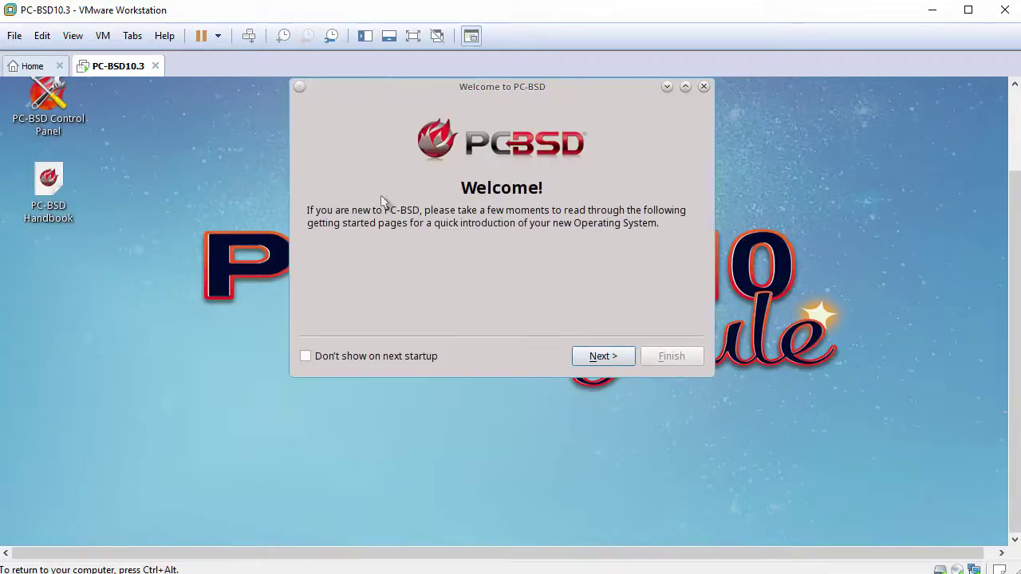
# Go through all the PC-BSD welcome pages, disable showing the wizard on next startup, and finish it
pyautogui.moveTo(446, 89); pyautogui.dragTo(431, 148)
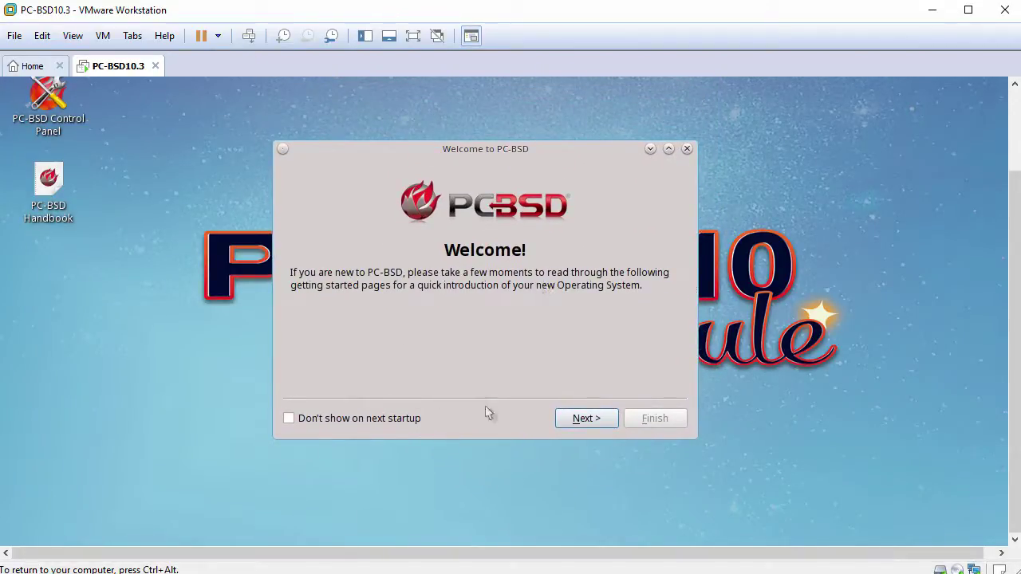
pyautogui.click(583, 421)
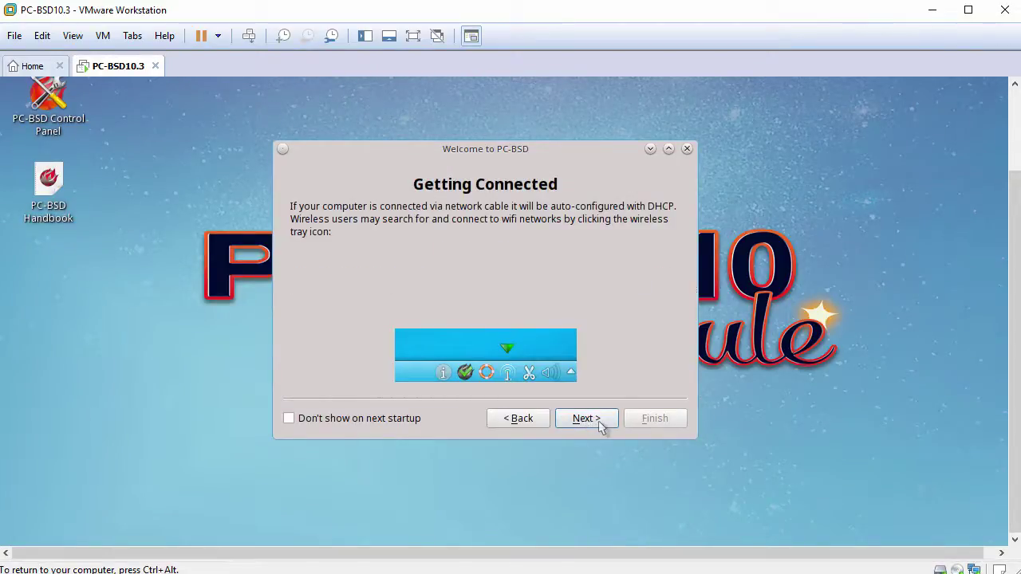
pyautogui.click(602, 426)
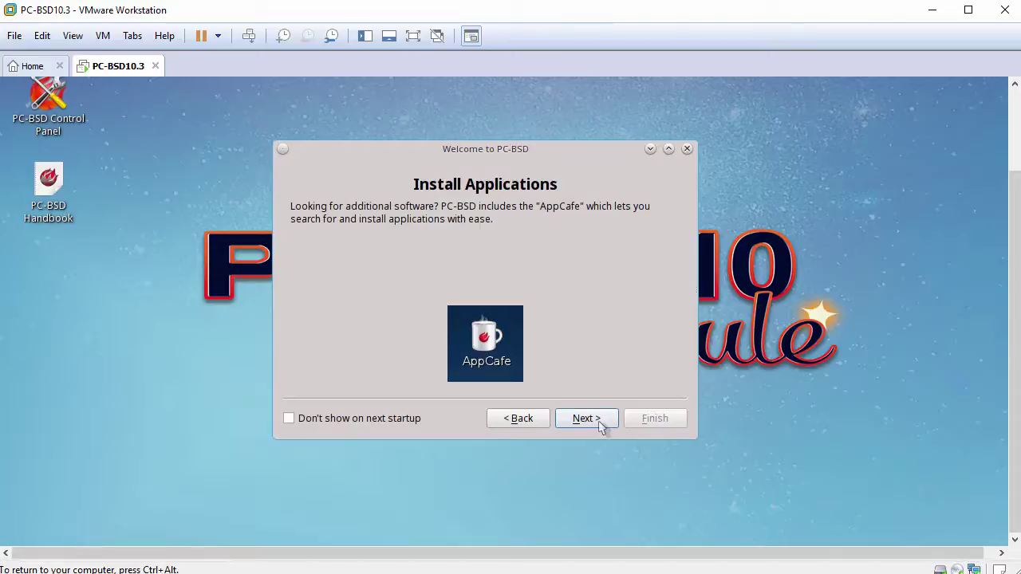
pyautogui.click(602, 425)
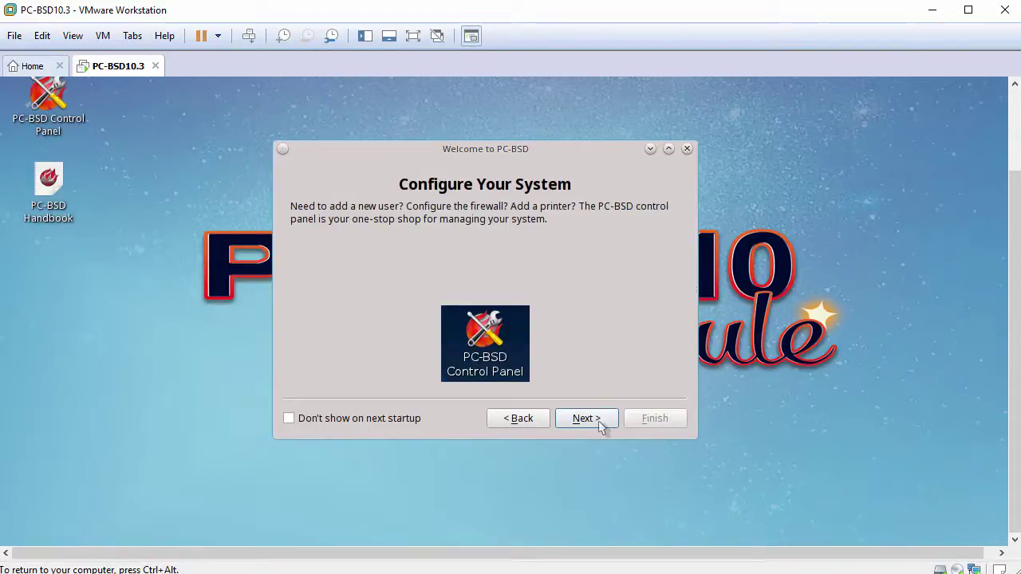
pyautogui.click(601, 426)
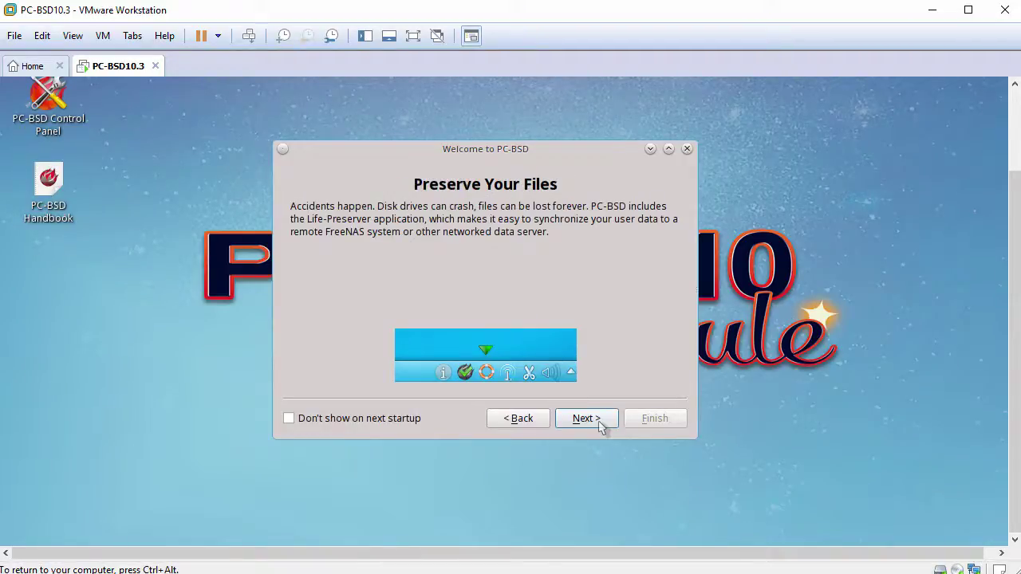
pyautogui.click(601, 426)
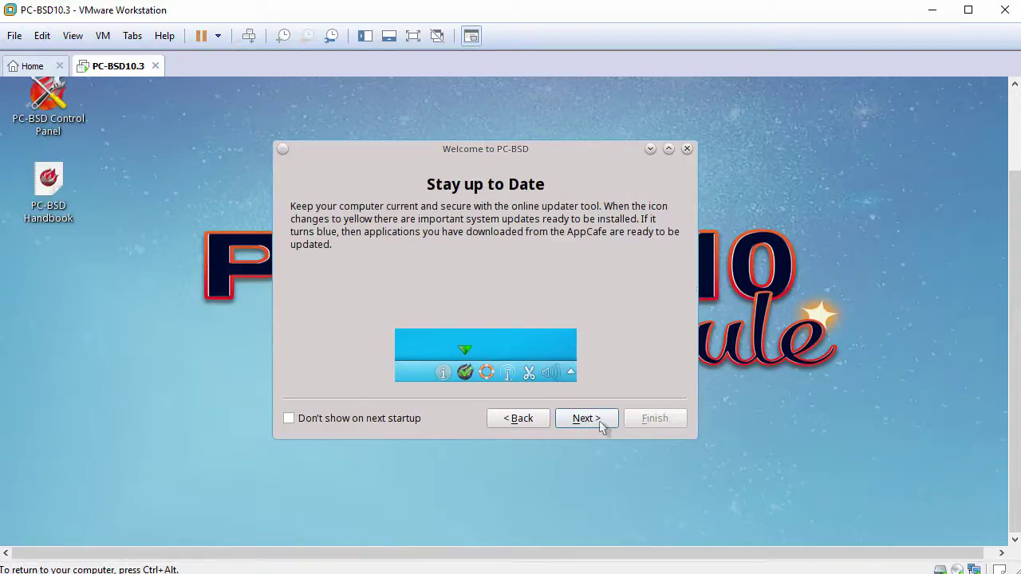
pyautogui.click(601, 426)
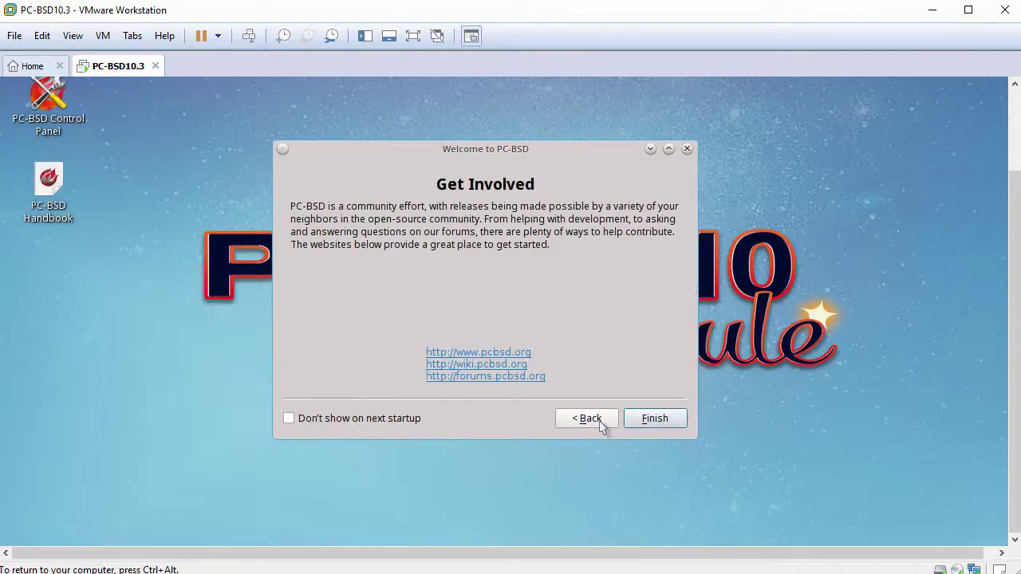
pyautogui.click(290, 419)
pyautogui.click(673, 419)
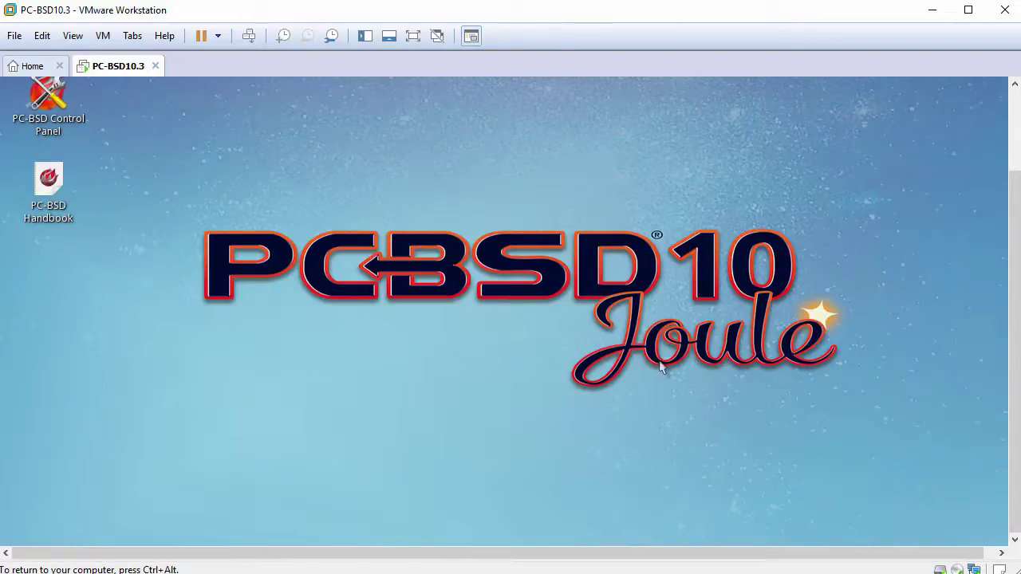
pyautogui.hotkey('ctrl', 'alt')
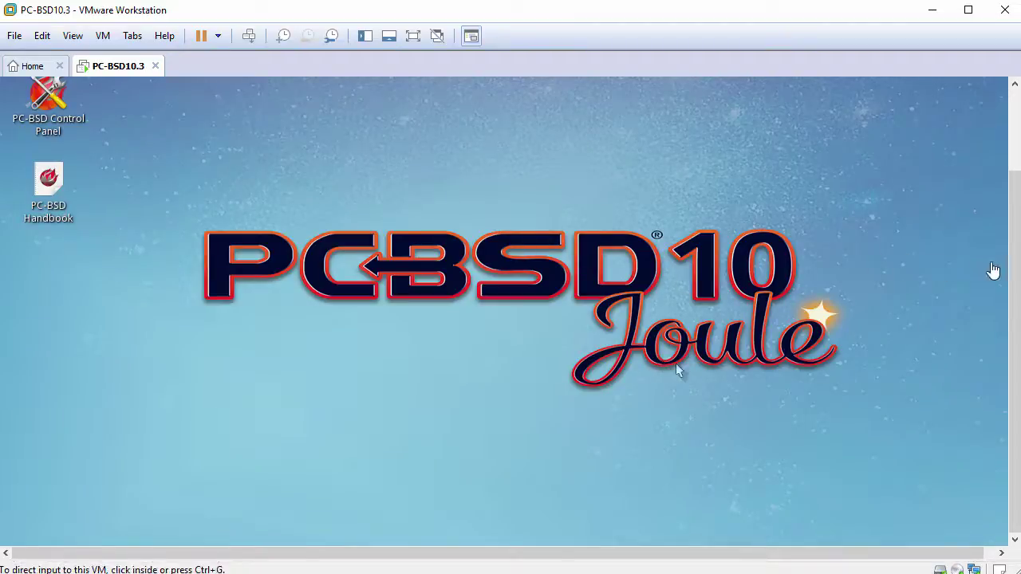
pyautogui.scroll(2, 1014, 267)
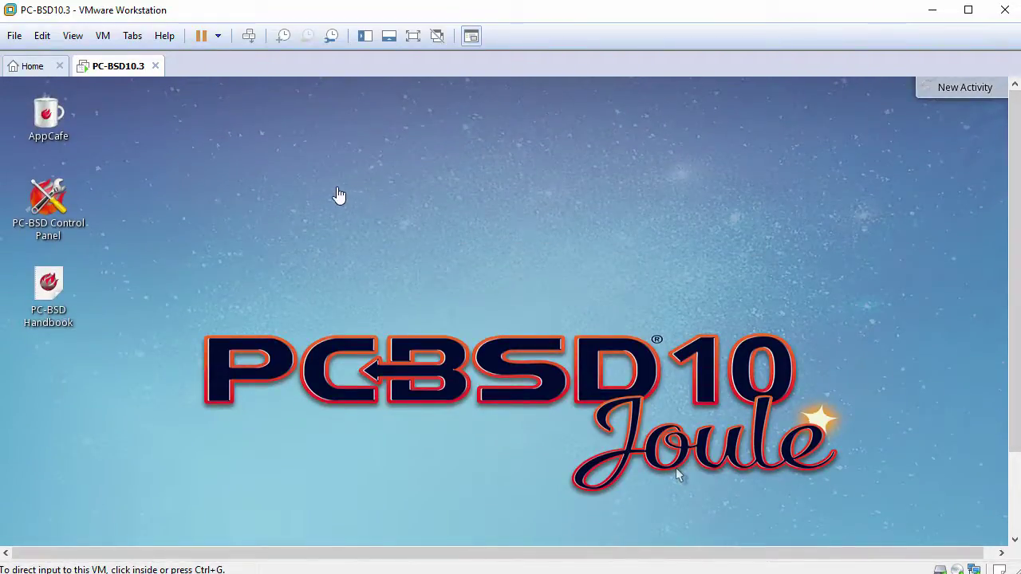
pyautogui.click(73, 39)
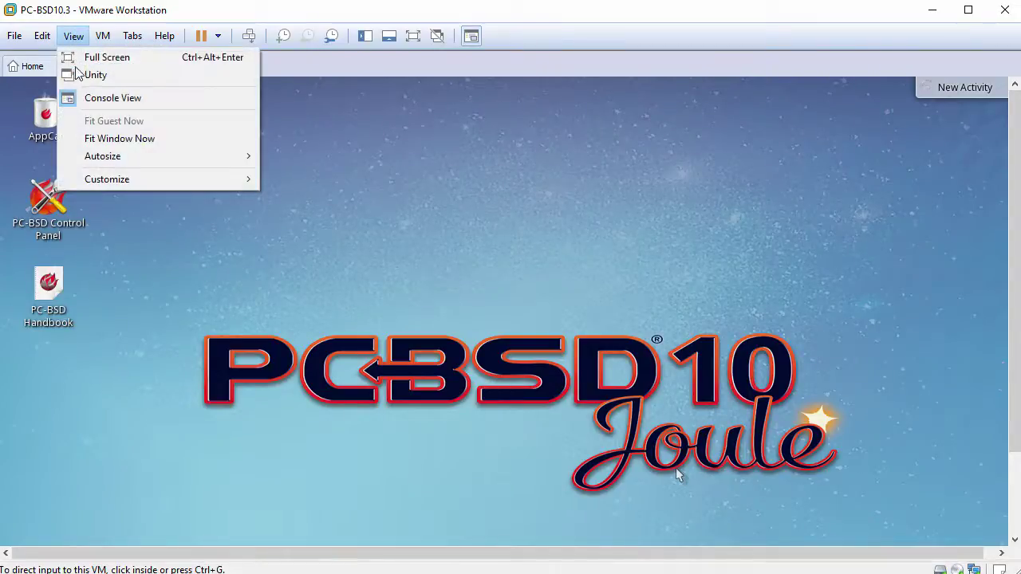
pyautogui.click(357, 236)
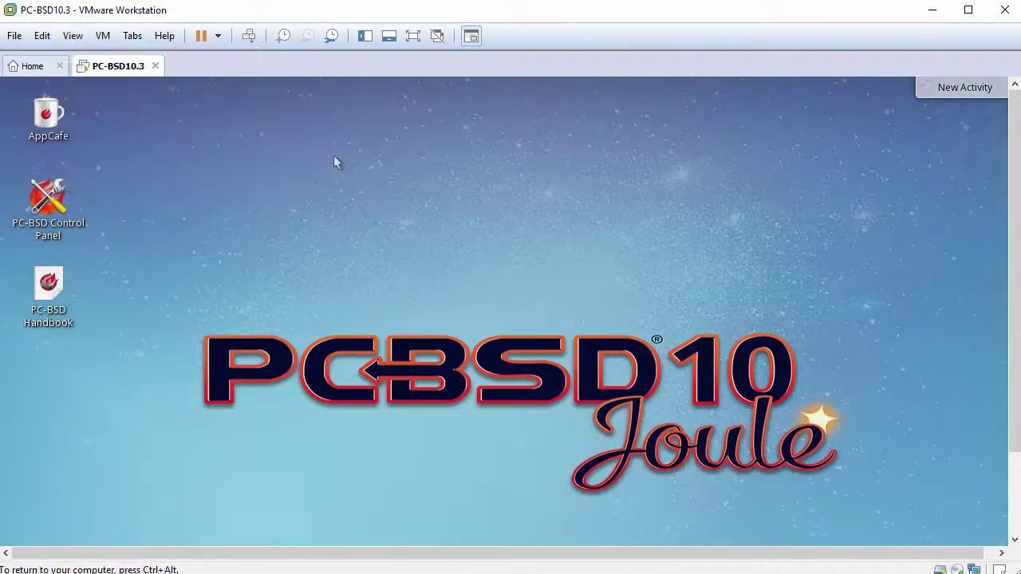
# Search for konsole in the desktop's Run Command launcher and open the Konsole terminal
pyautogui.rightClick(333, 154)
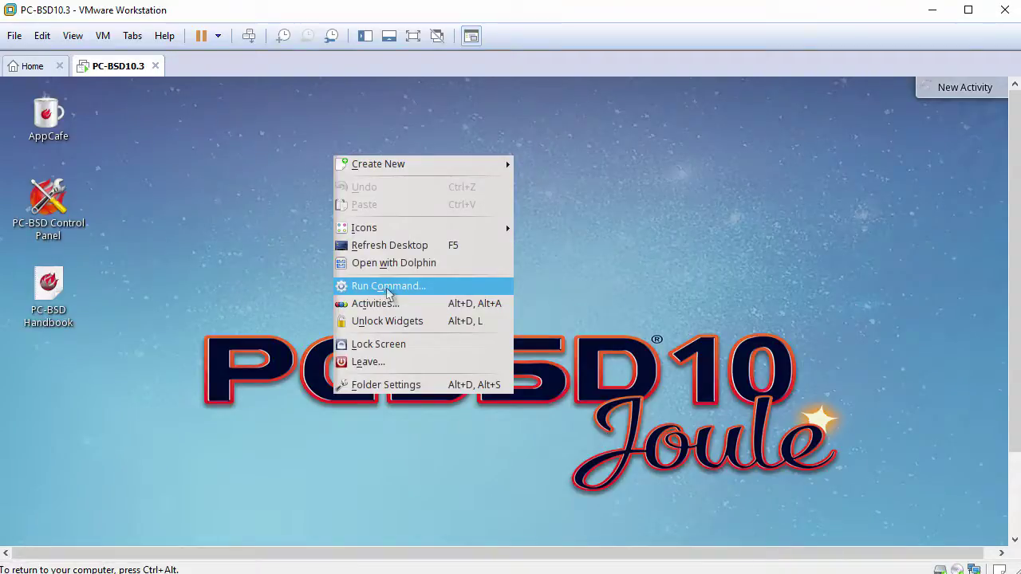
pyautogui.click(385, 288)
pyautogui.write('konsole')
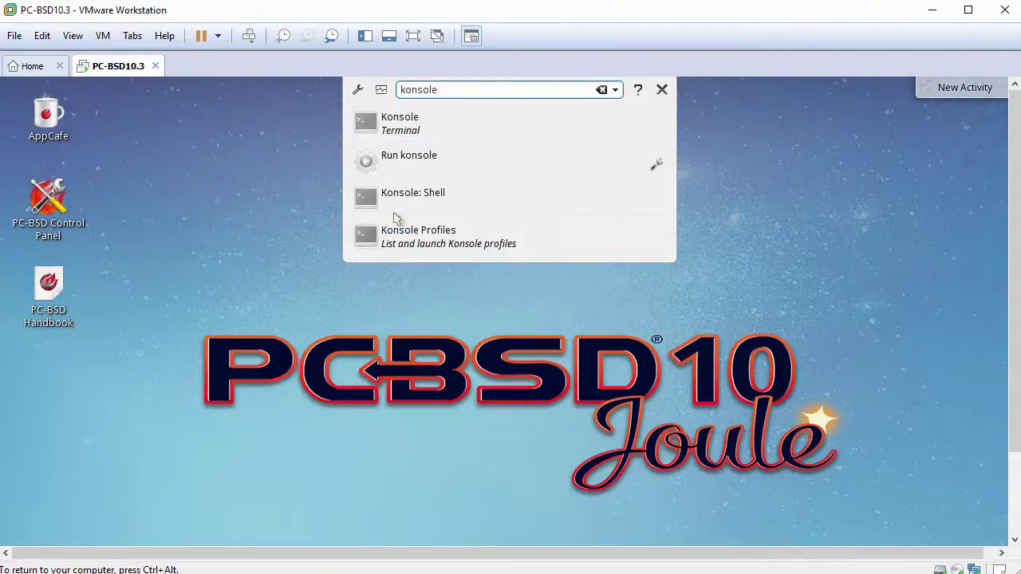
pyautogui.click(438, 126)
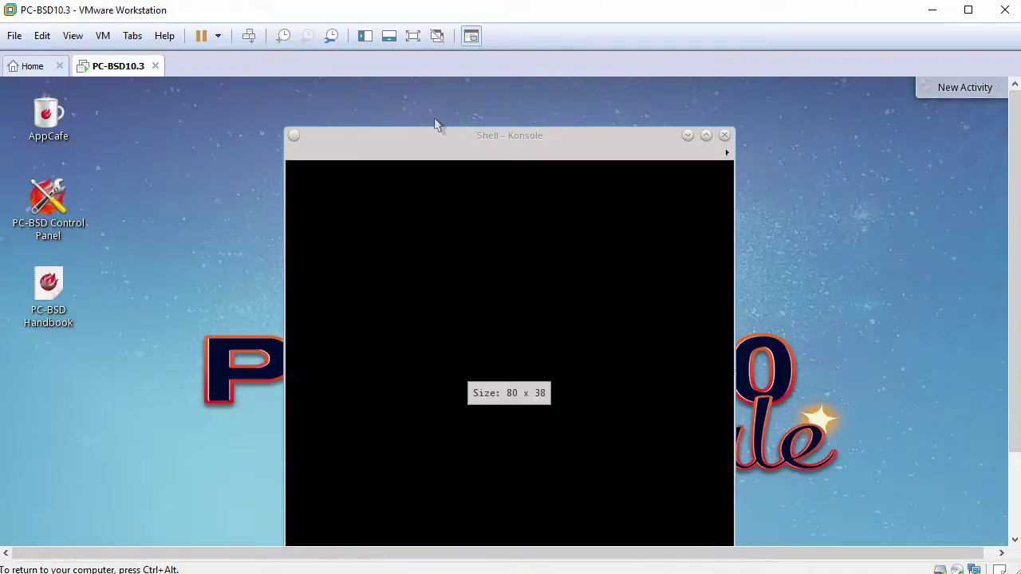
# Move the Konsole window near the desktop's upper edge, widen it, and enlarge the terminal font by four increments
pyautogui.moveTo(461, 143); pyautogui.dragTo(267, 94)
pyautogui.moveTo(402, 80); pyautogui.dragTo(375, 94)
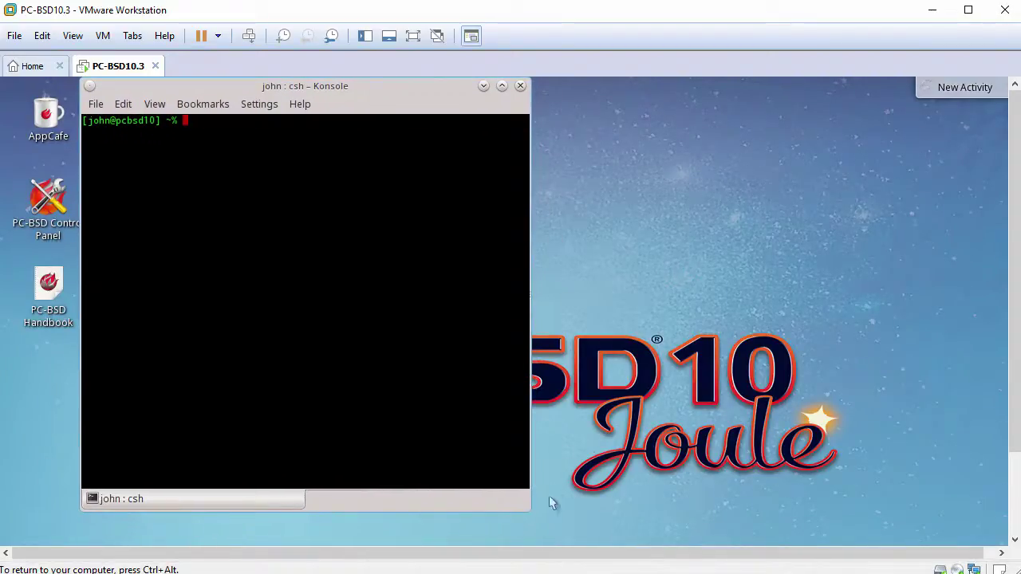
pyautogui.moveTo(530, 511); pyautogui.dragTo(845, 535)
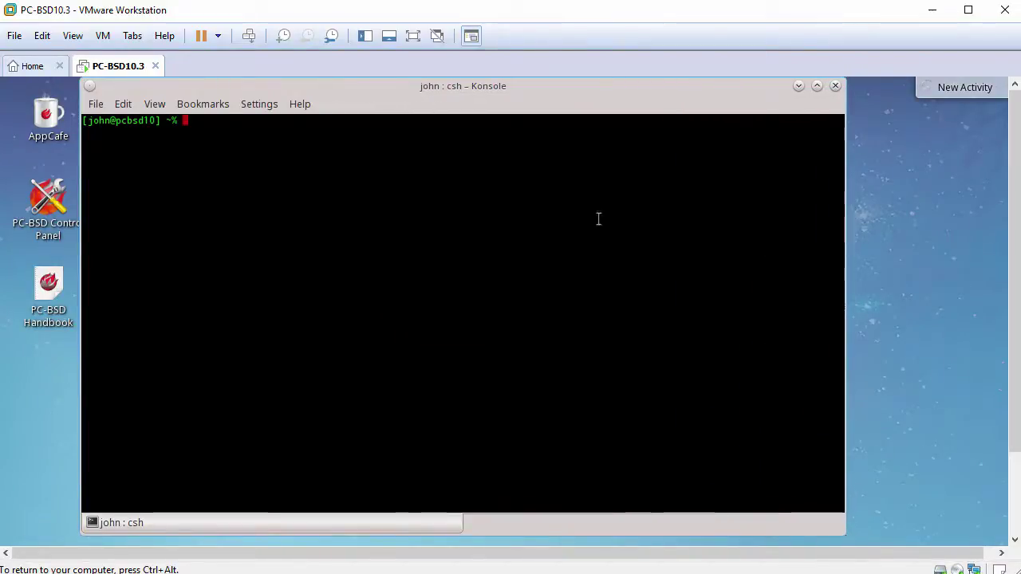
pyautogui.hotkey('ctrl', '+')
pyautogui.hotkey('ctrl', '+')
pyautogui.hotkey('ctrl', '+')
pyautogui.hotkey('ctrl', '+')
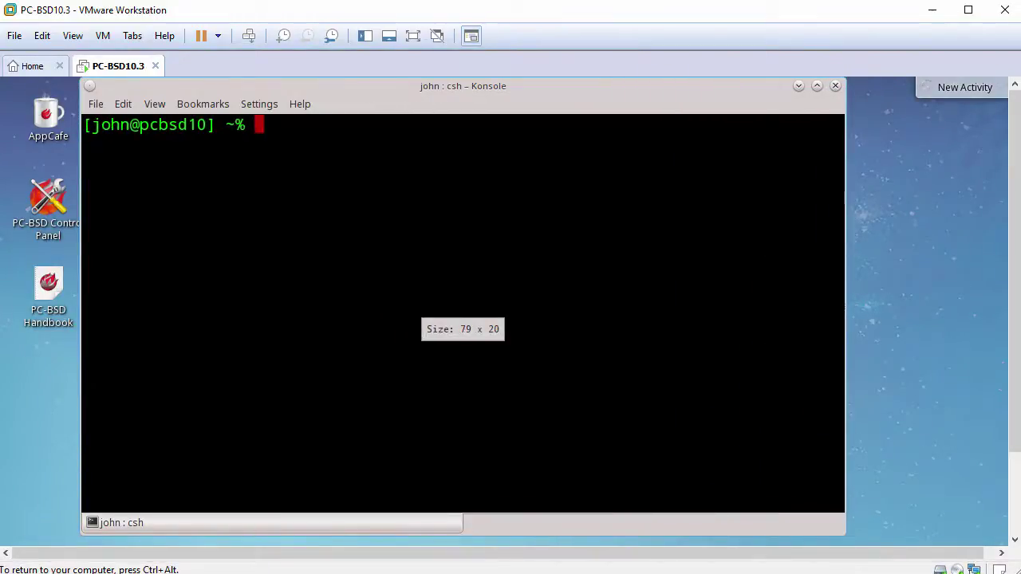
# Start a root shell with sudo bash, enter the account password, and check the current user with whoami
pyautogui.write('sudo ')
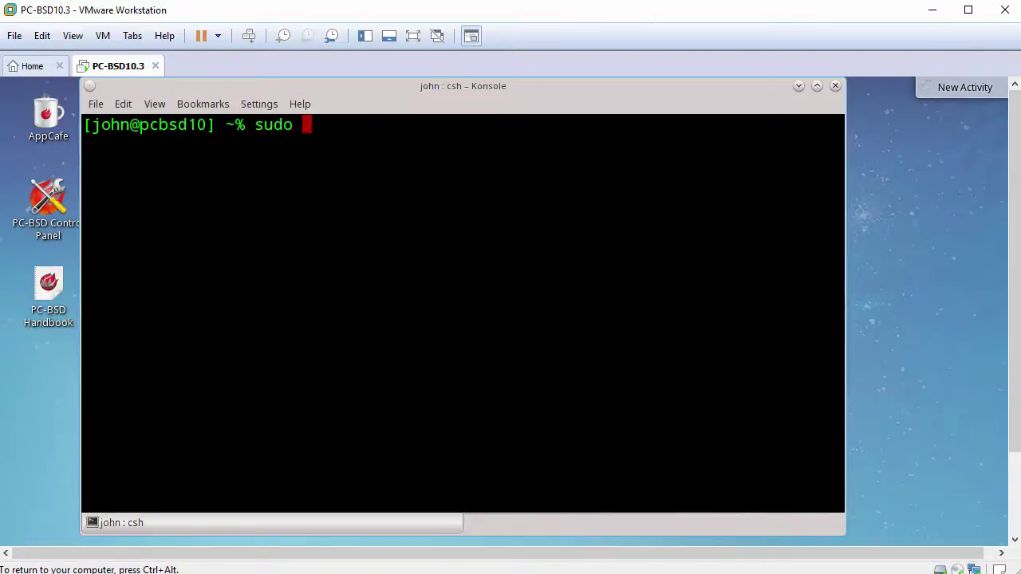
pyautogui.write('bash')
pyautogui.press('Return')
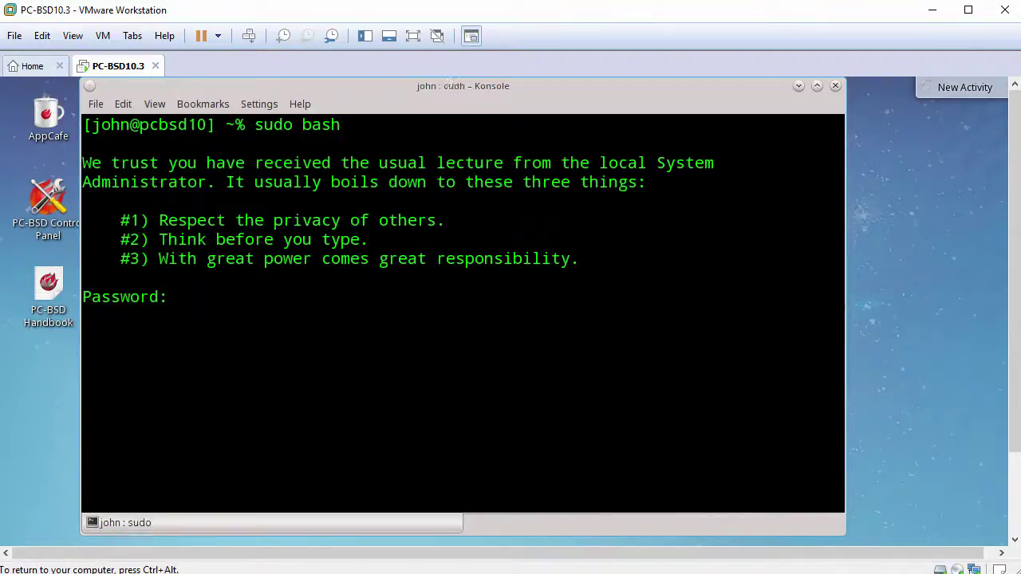
pyautogui.press('Return')
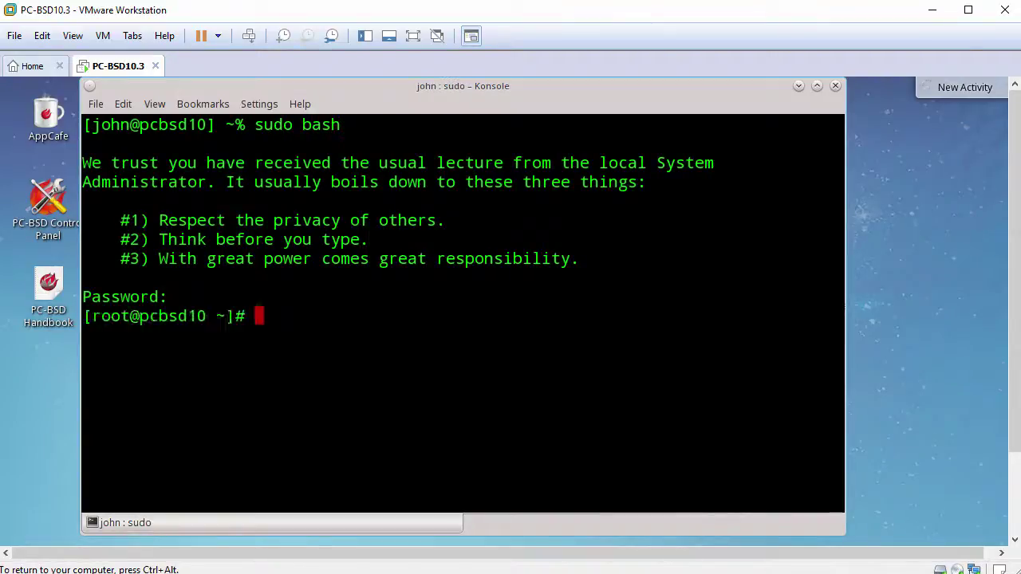
pyautogui.write('whoami')
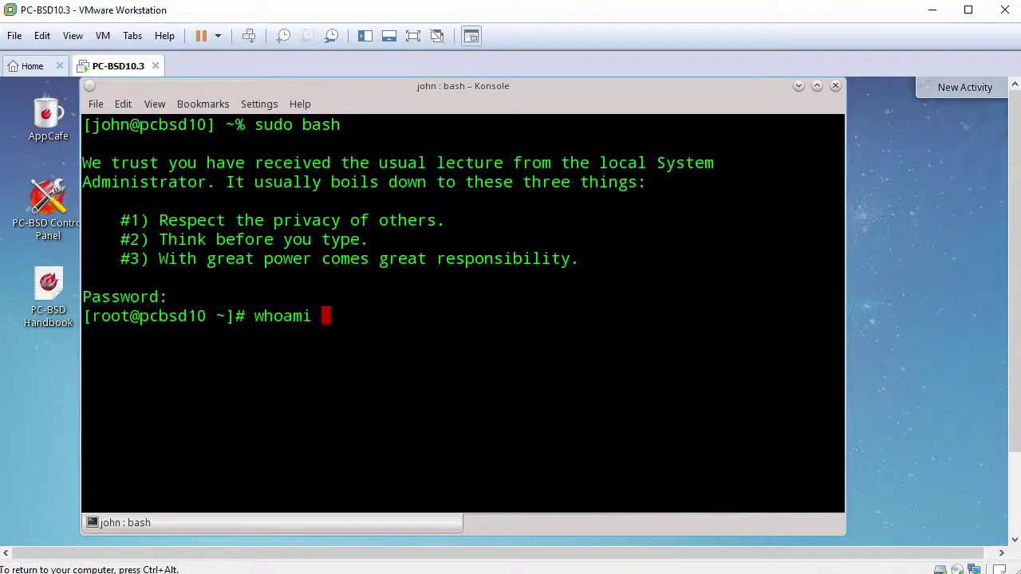
pyautogui.press('Return')
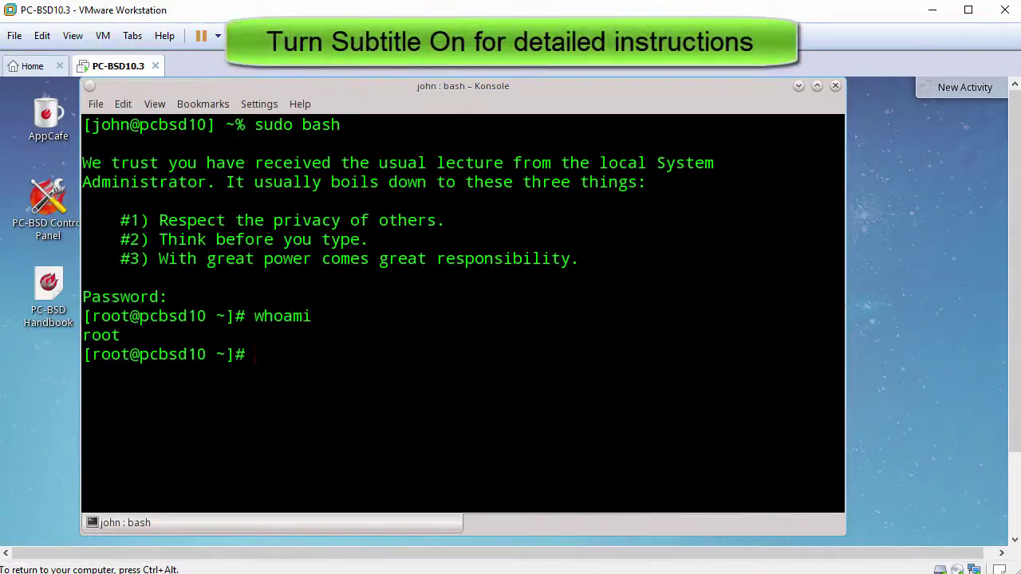
pyautogui.write('ping -c')
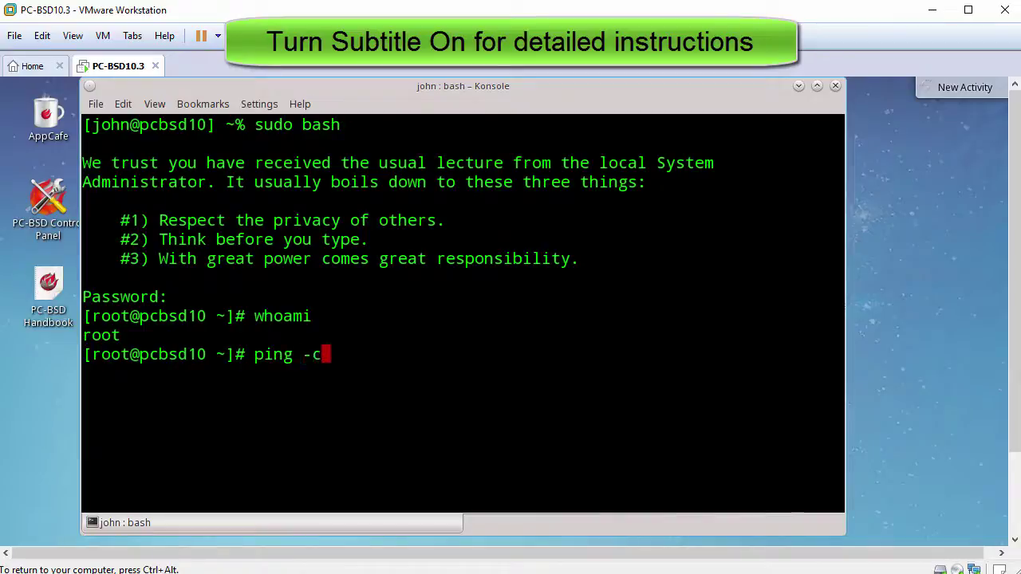
pyautogui.write(' 3 www.g')
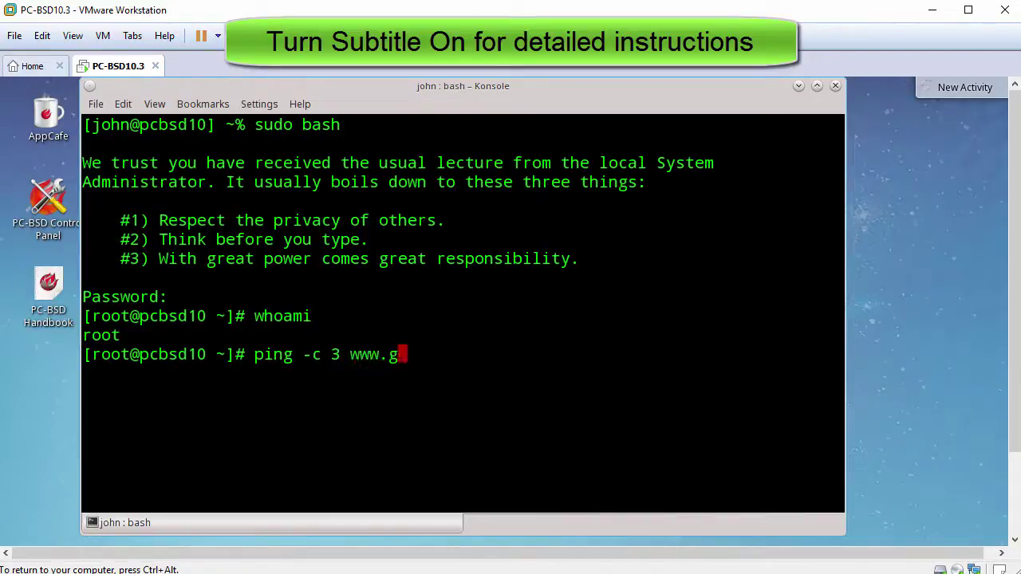
pyautogui.write('oogle.com')
pyautogui.press('Return')
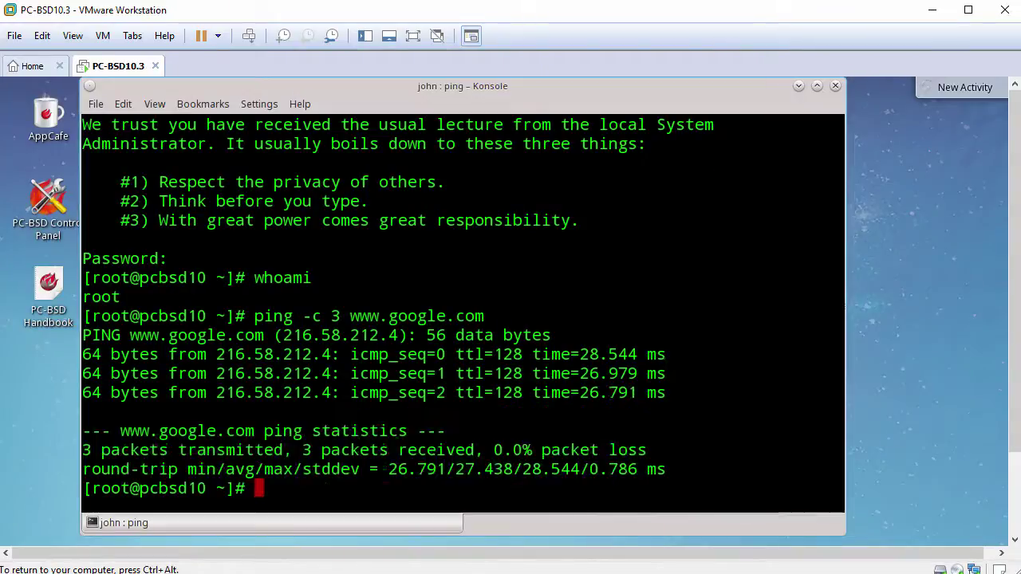
# Clear the terminal and refresh the package repository catalogue with pkg update
pyautogui.write('clear')
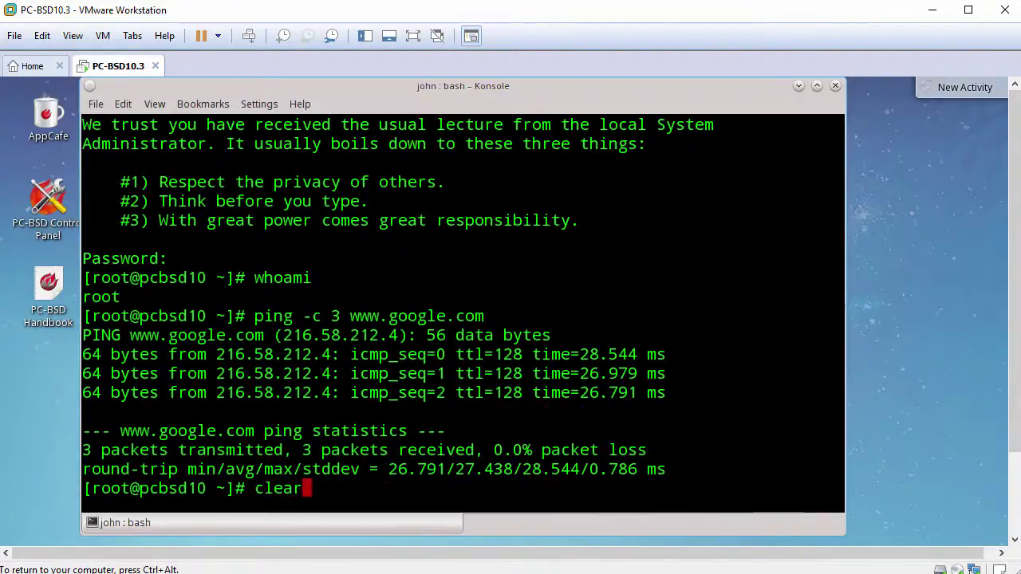
pyautogui.press('Return')
pyautogui.press('Return')
pyautogui.write('pkg update')
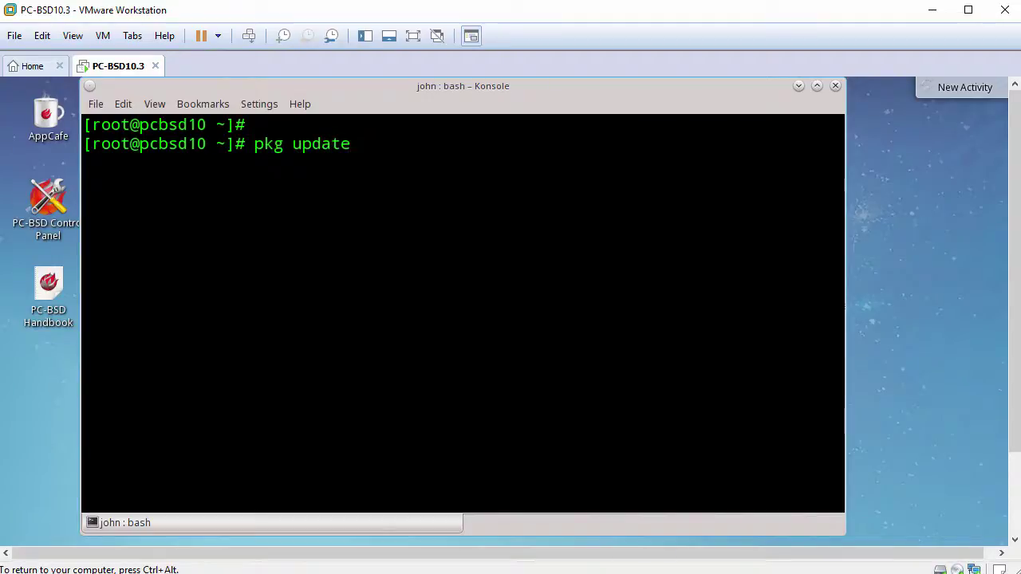
pyautogui.press('Return')
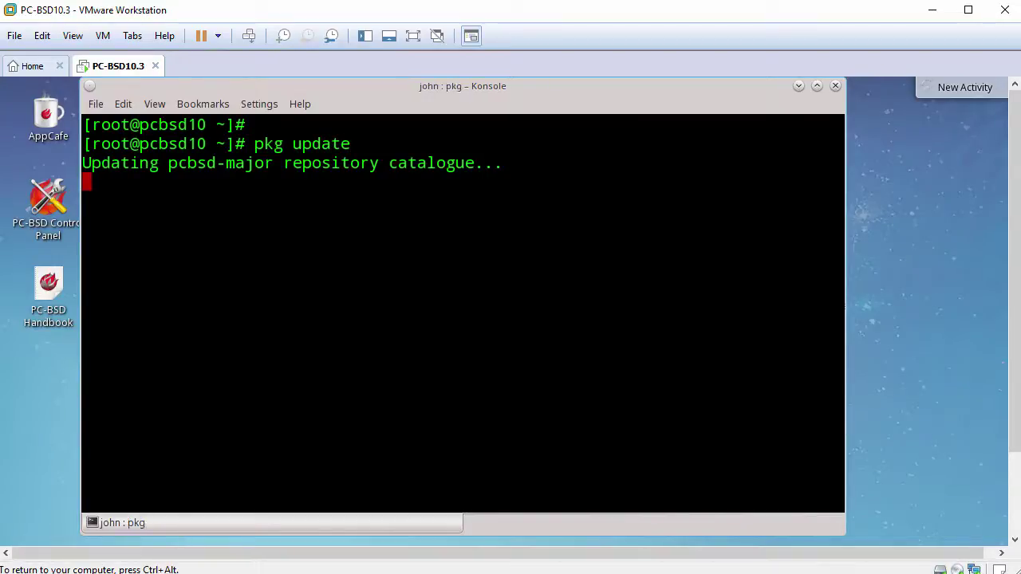
pyautogui.press('Return')
# Install the nano package with pkg install nano, accepting the pkg upgrade and the nano installation, and clear the terminal
pyautogui.write('pk')
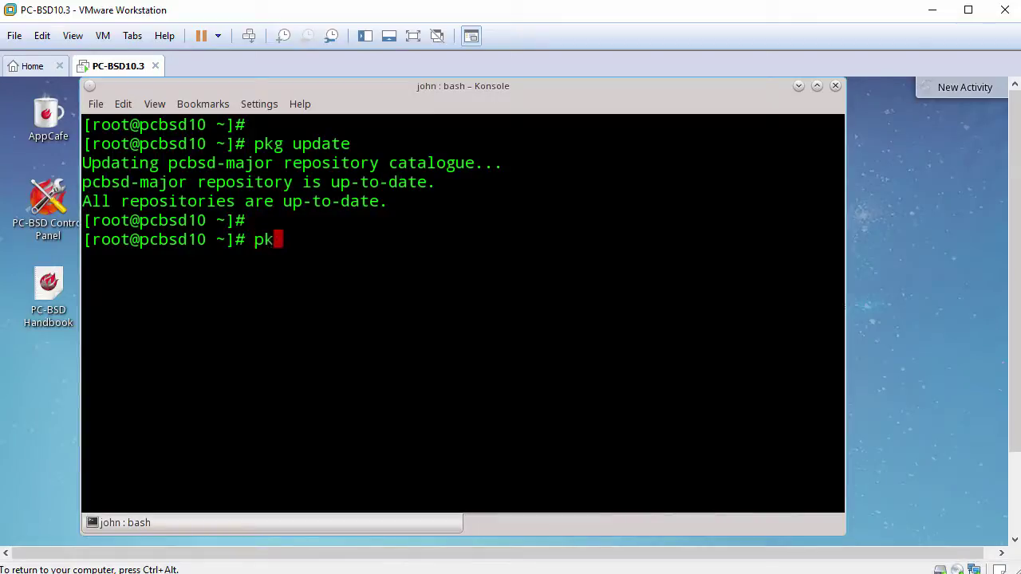
pyautogui.write('g install nano')
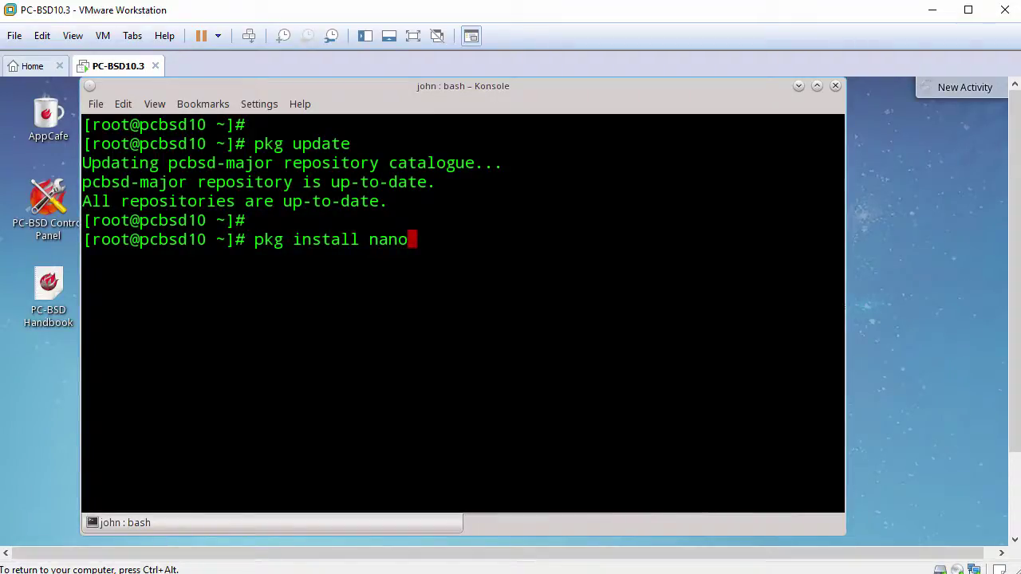
pyautogui.press('Return')
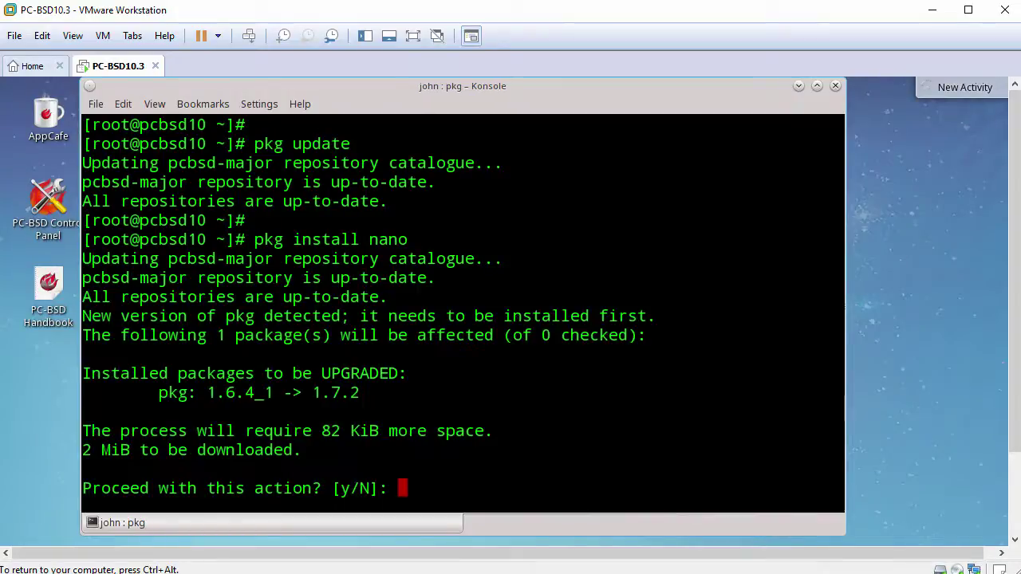
pyautogui.write('y')
pyautogui.press('Return')
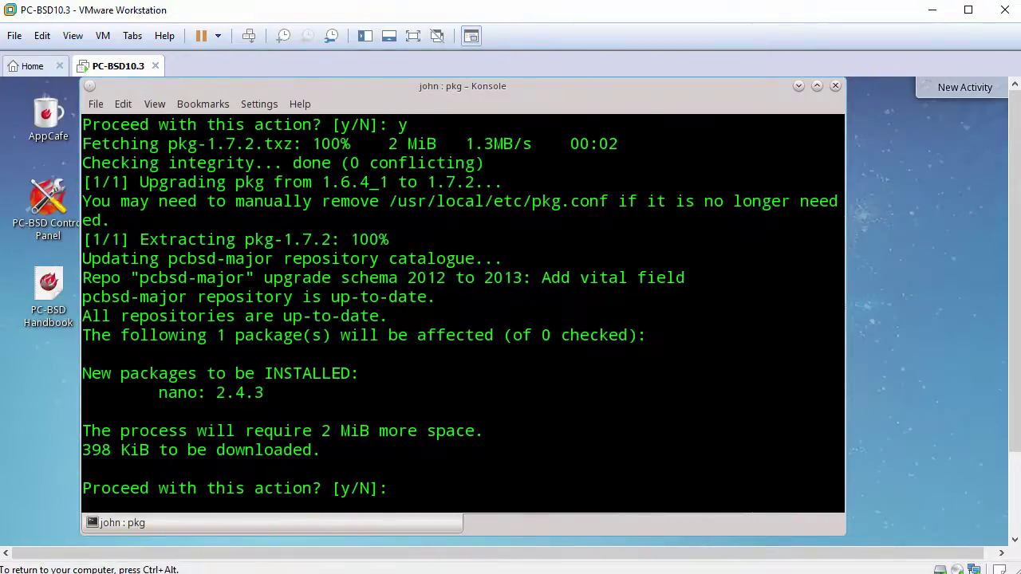
pyautogui.write('y')
pyautogui.press('Return')
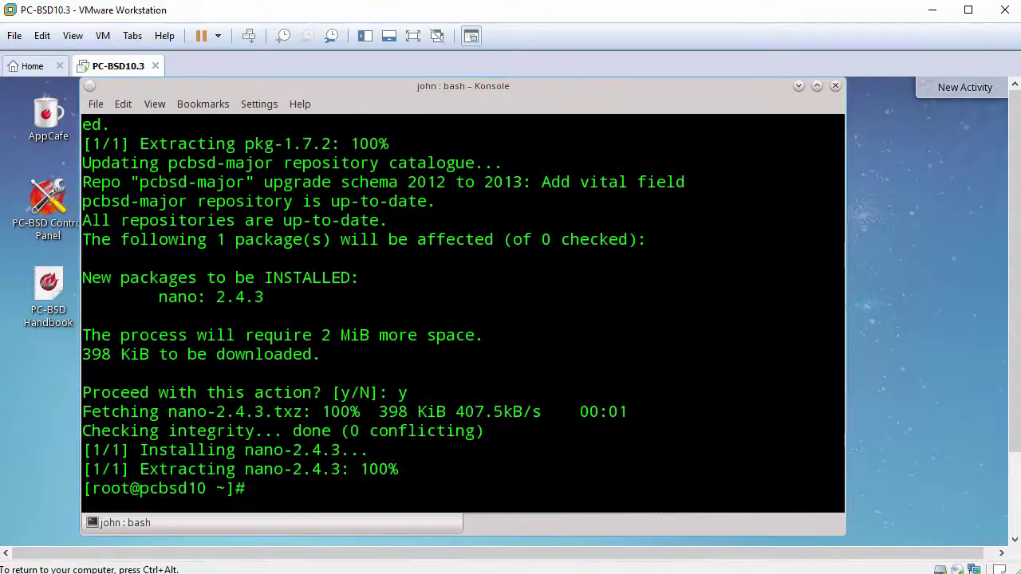
pyautogui.write('clear')
pyautogui.press('Return')
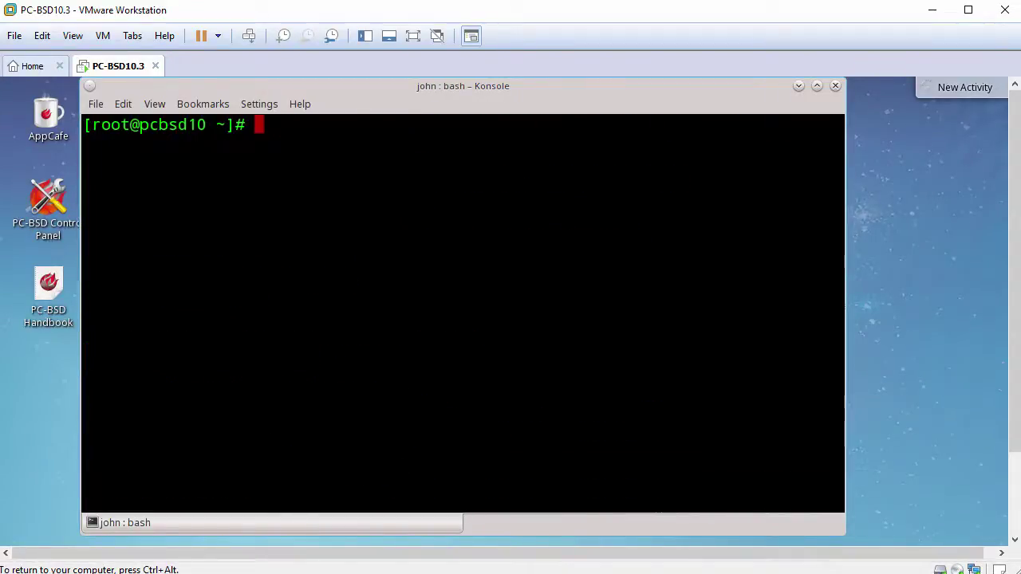
# Install the open-vm-tools package with pkg install open-vm-tools, accepting the installation
pyautogui.press('Return')
pyautogui.write('pkg i')
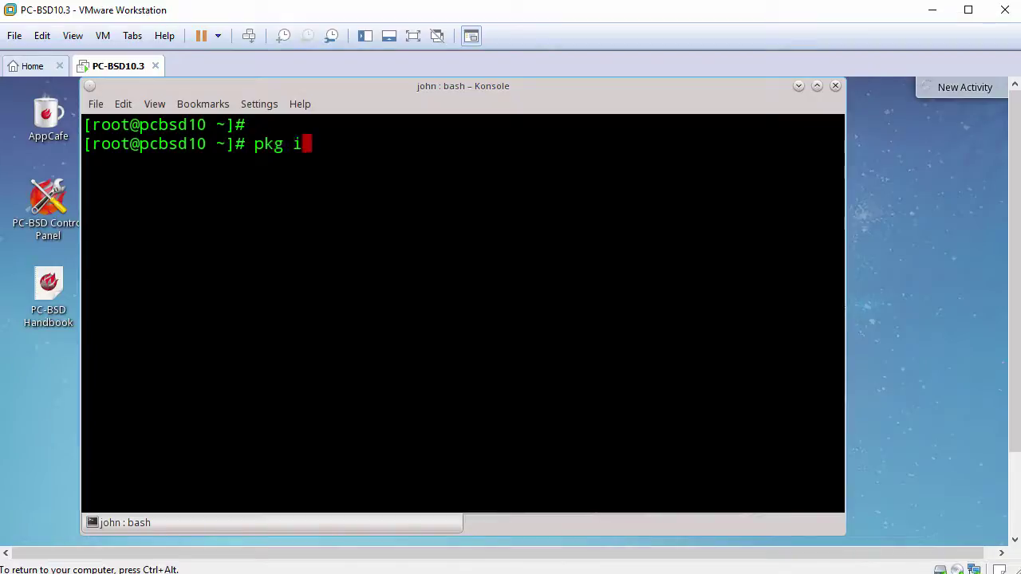
pyautogui.write('nstall op')
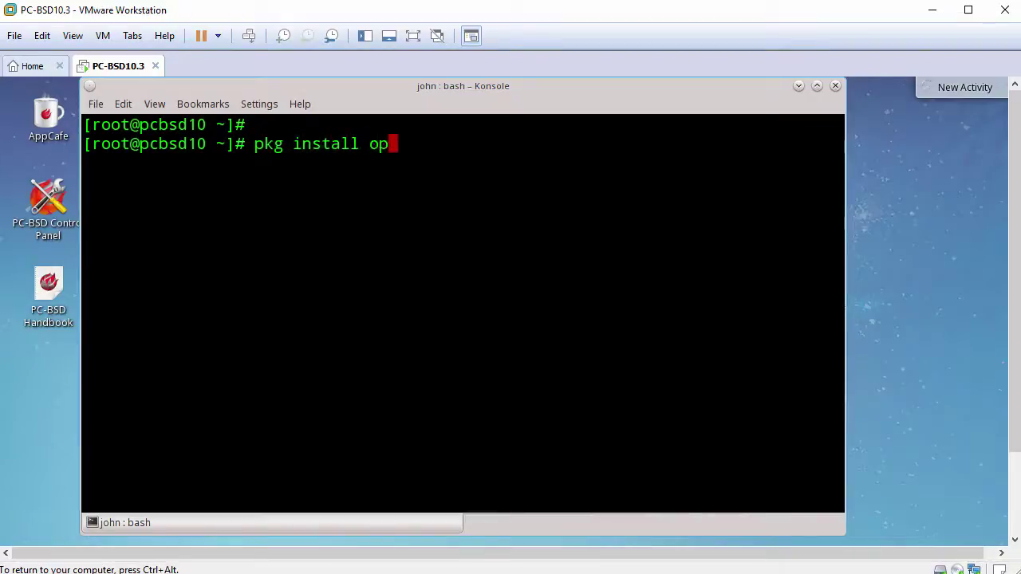
pyautogui.write('en-vm-tools')
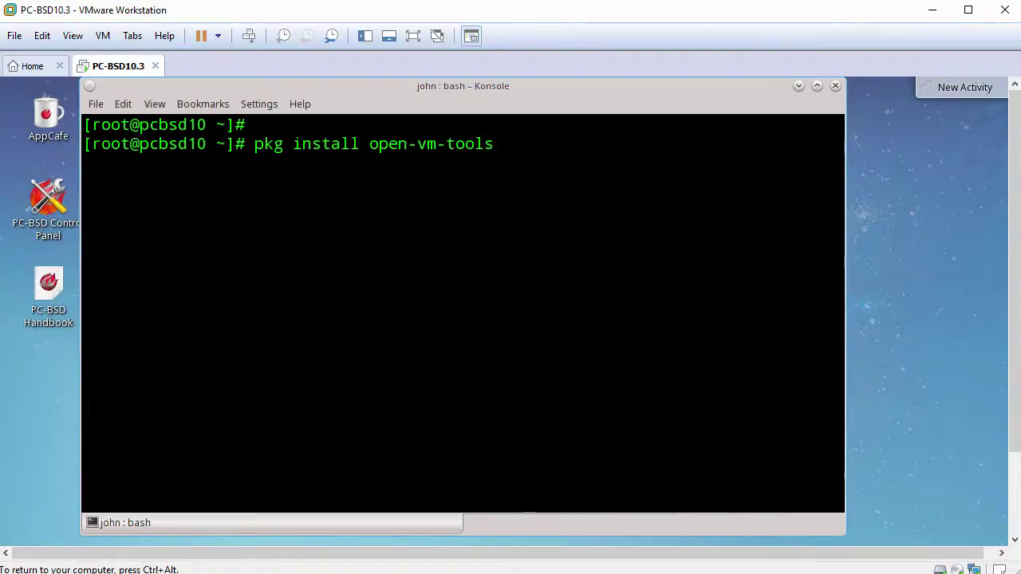
pyautogui.press('Return')
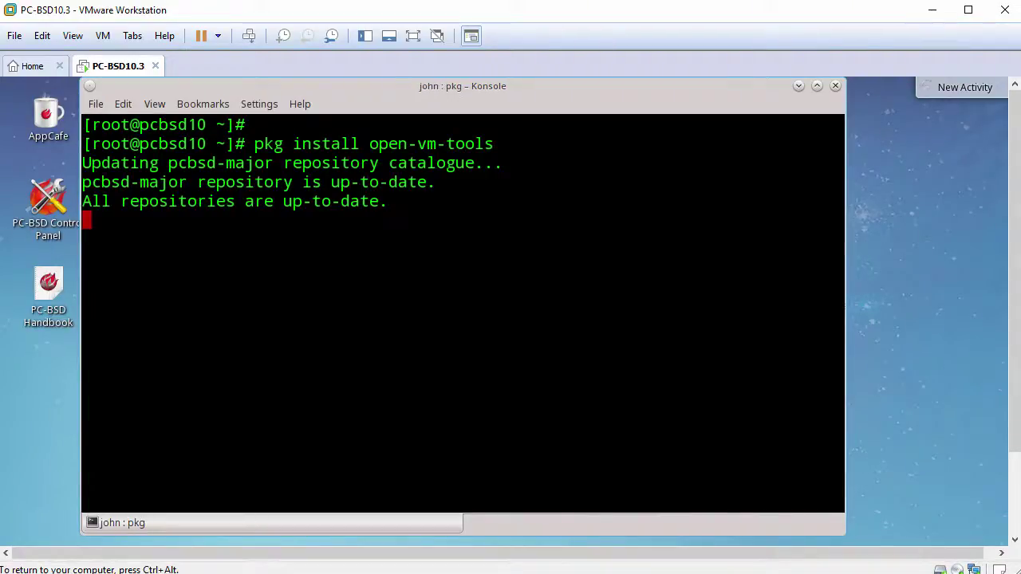
pyautogui.write('y')
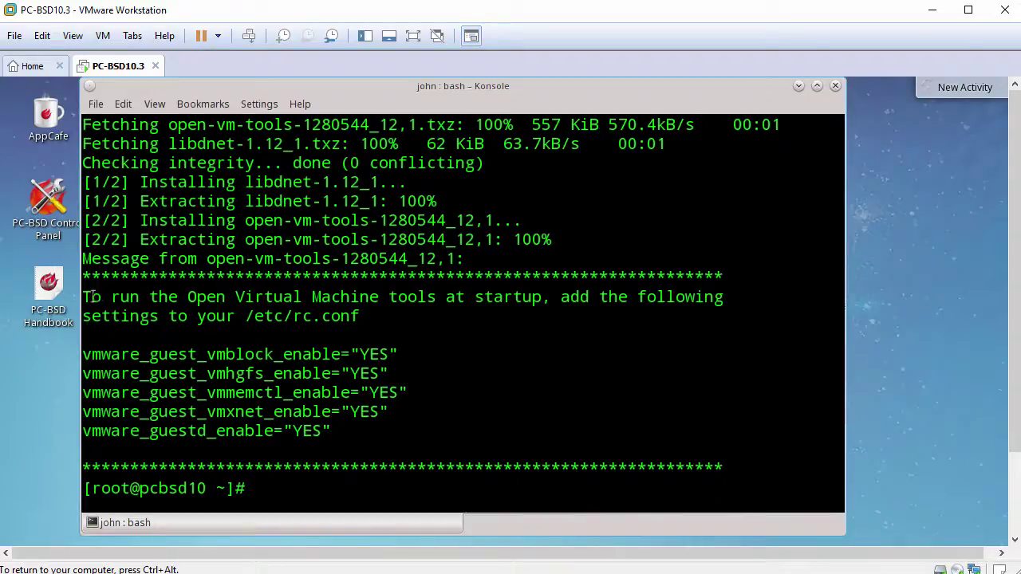
# Select the five VMware startup setting lines for /etc/rc.conf in the open-vm-tools install message
pyautogui.moveTo(85, 296); pyautogui.dragTo(375, 317)
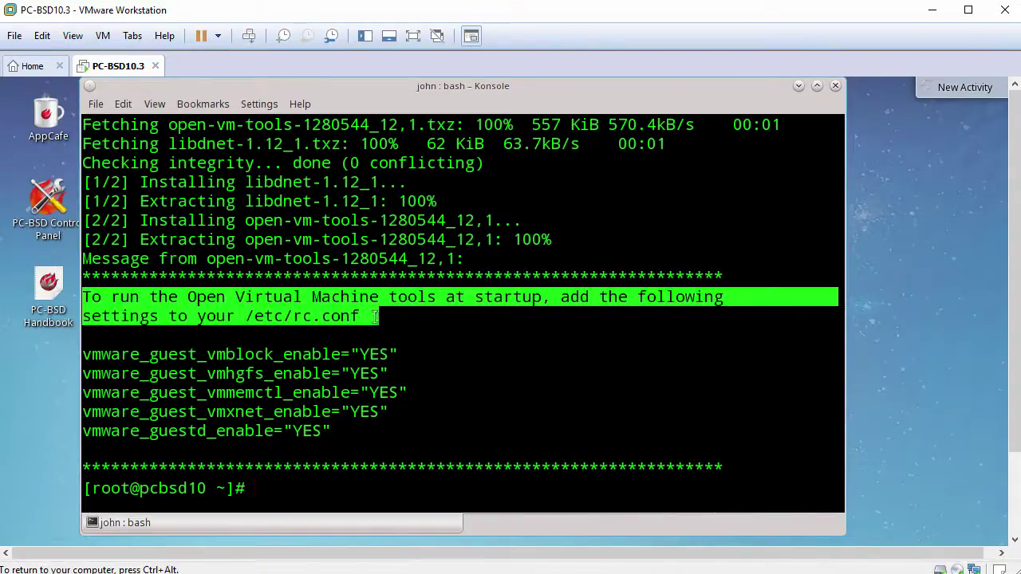
pyautogui.click(345, 330)
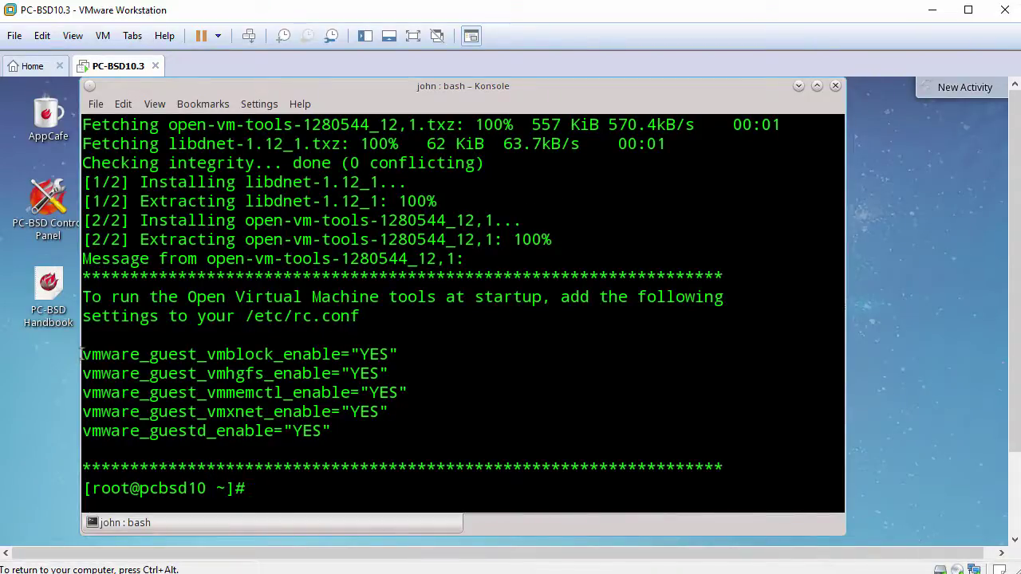
pyautogui.moveTo(82, 354); pyautogui.dragTo(363, 424)
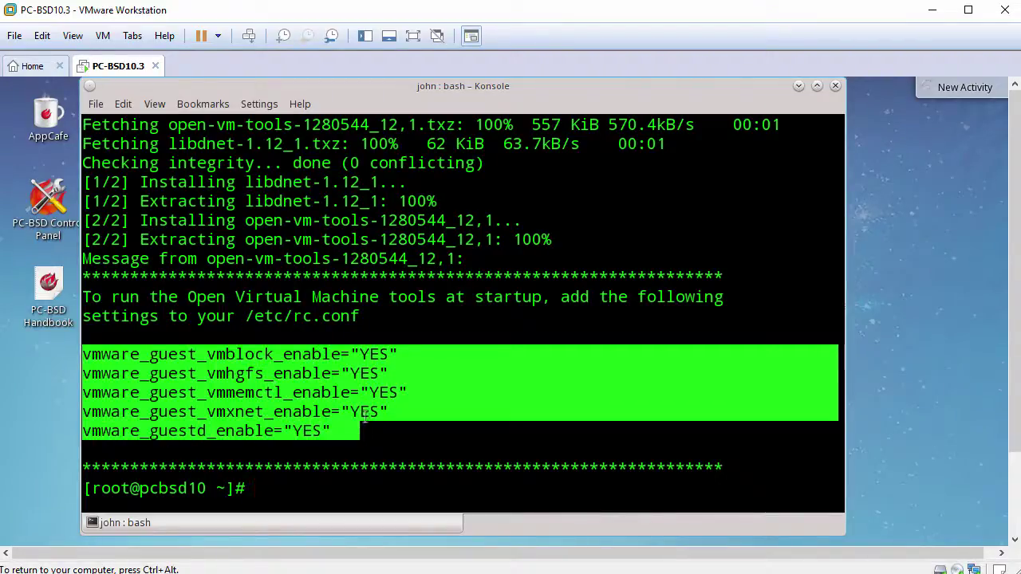